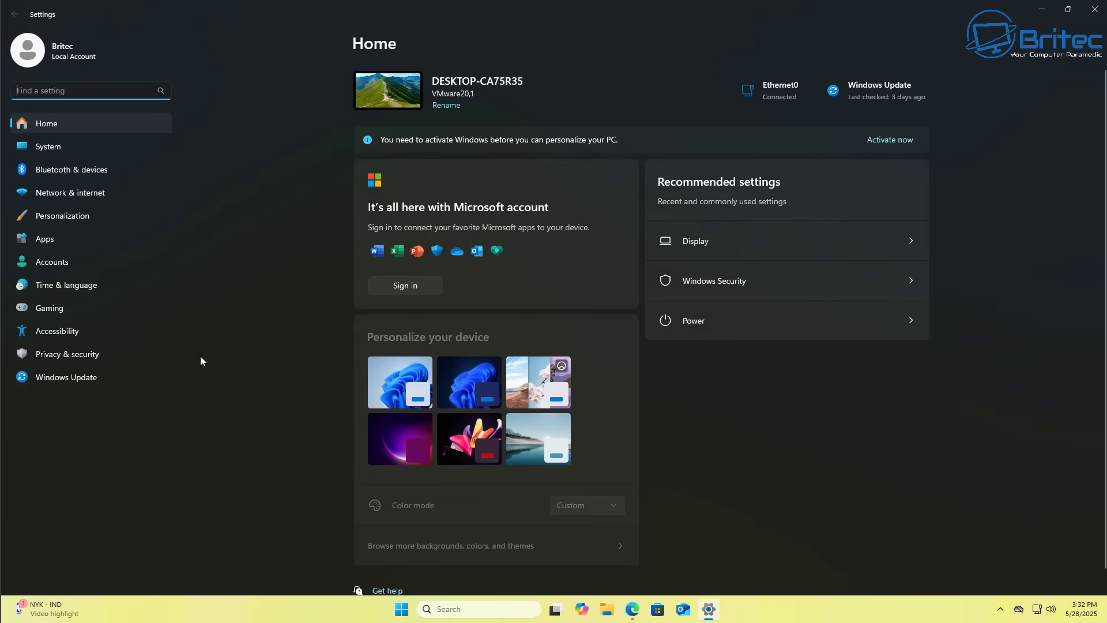
Step: Launch Windows Security from the Privacy & security > Windows Security page in Settings
click(51, 355)
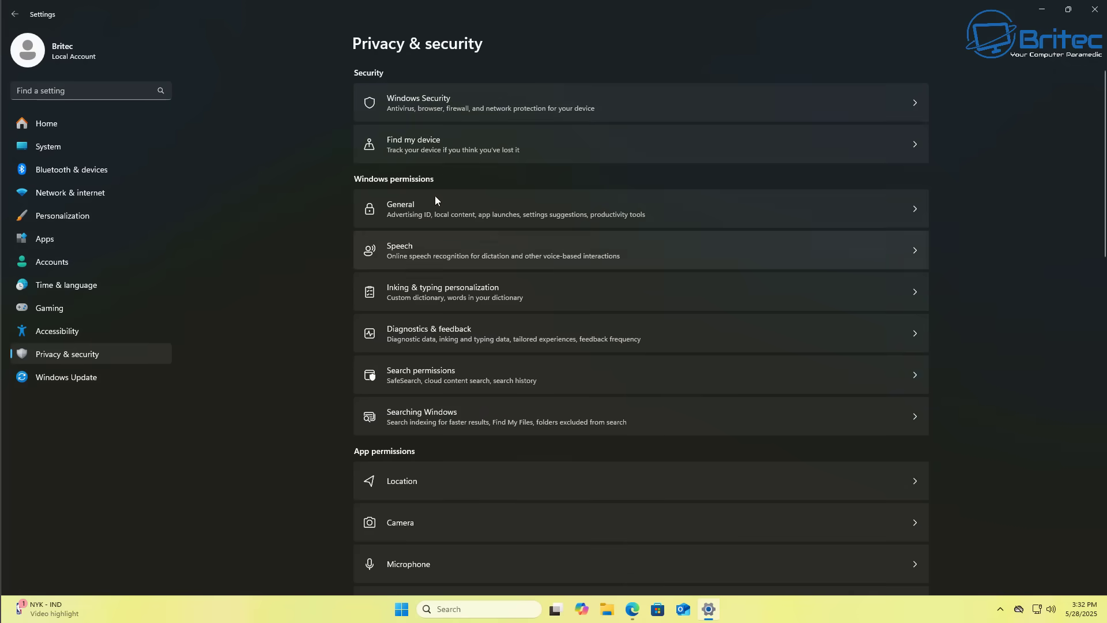
click(452, 107)
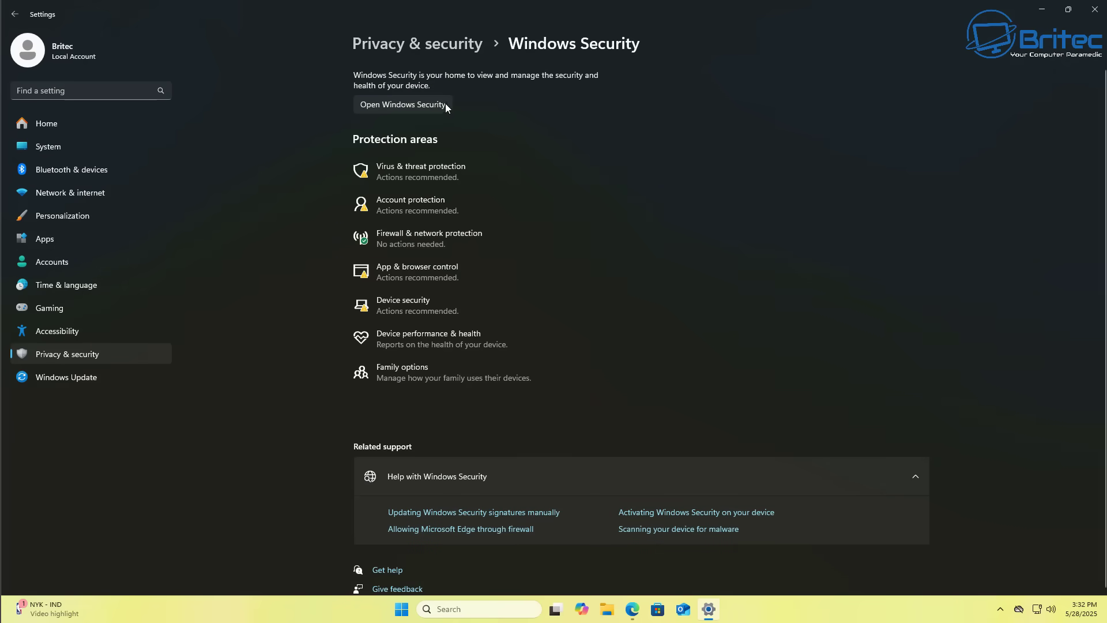
click(433, 108)
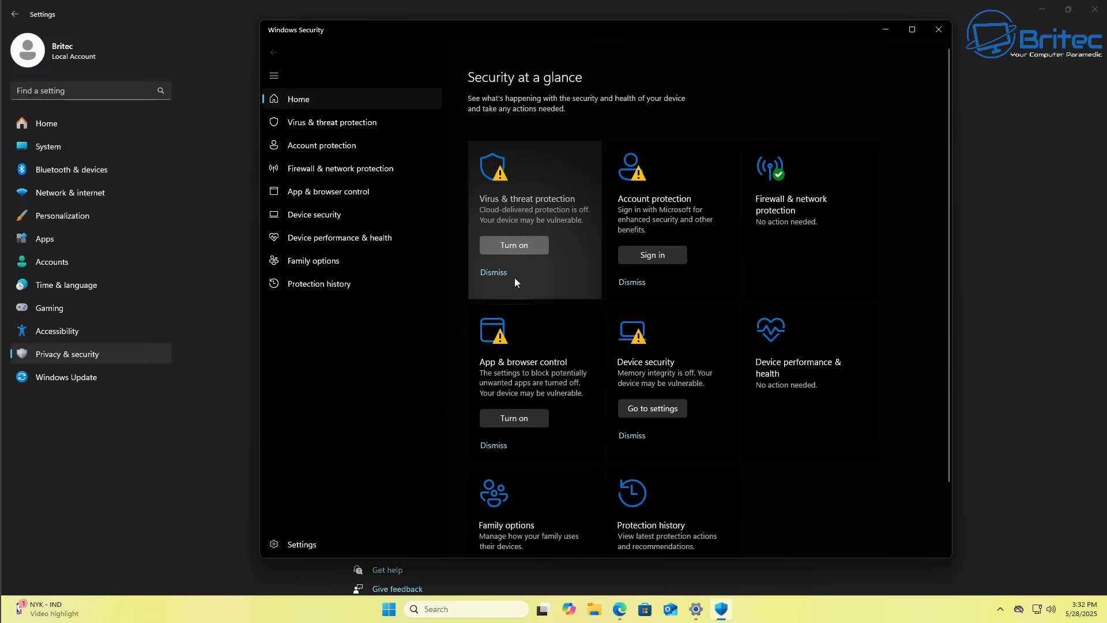
Step: Go to Virus & threat protection and view the Protection history list
click(355, 122)
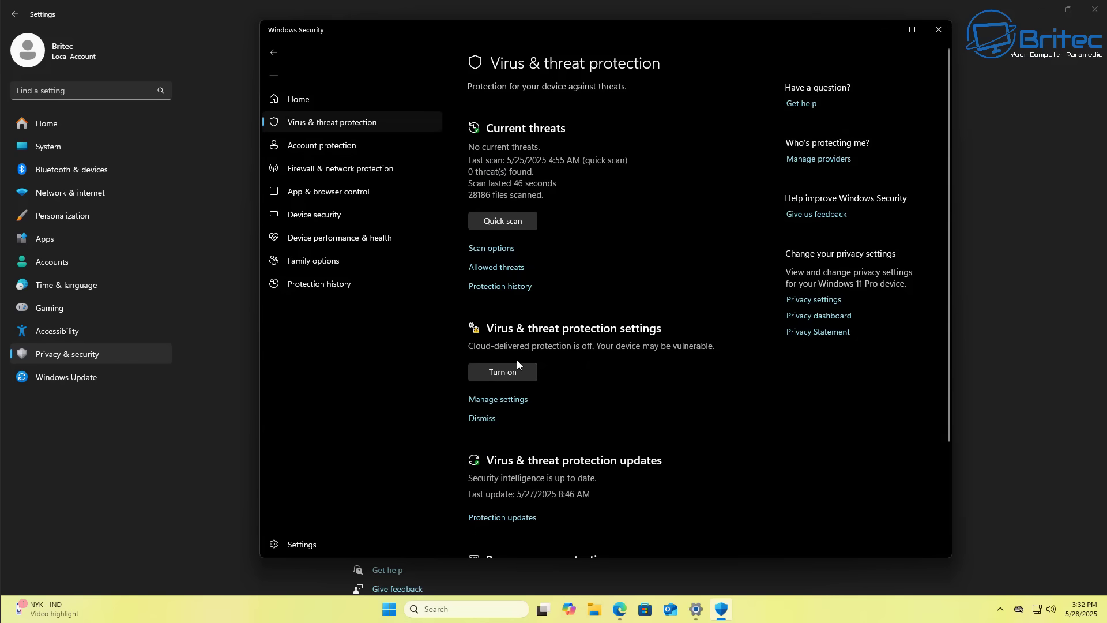
click(499, 287)
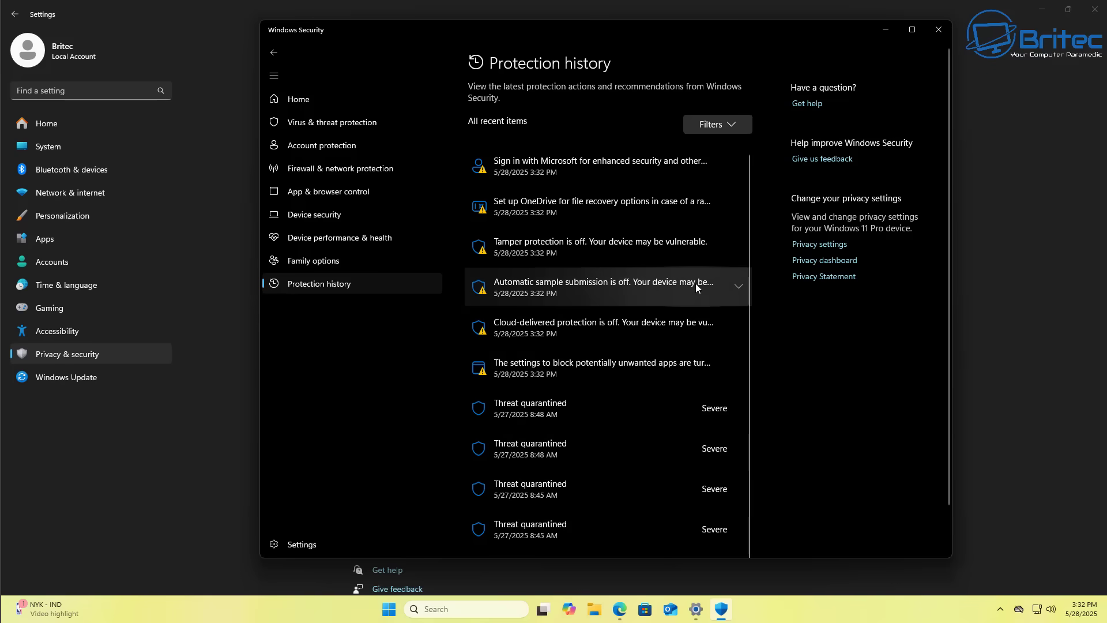
Step: Expand the Tamper protection alert, look at its actions, then dismiss them
click(739, 246)
click(723, 281)
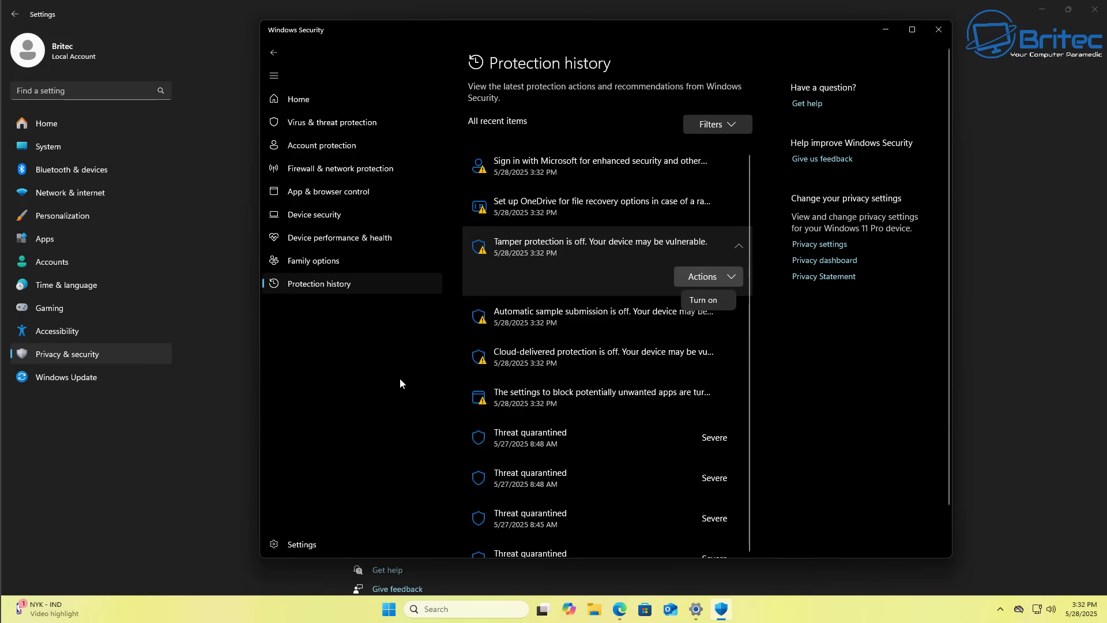
click(361, 296)
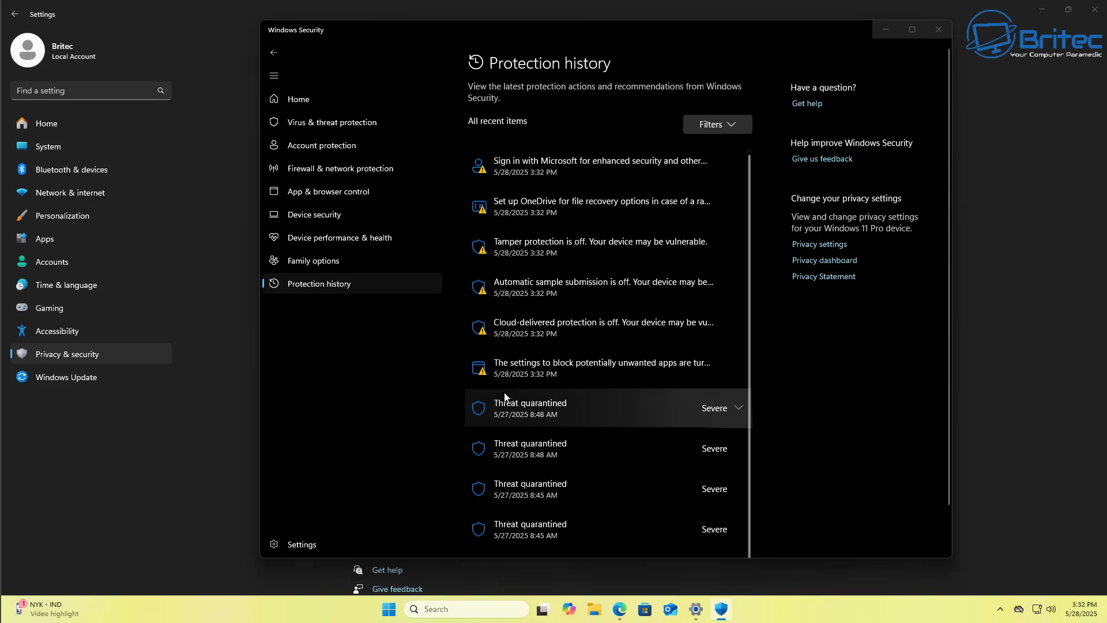
Step: Restore the Trojan:Win32/Kepavll!rfn quarantined threat from 5/27/2025 8:48 AM, approving the UAC prompt
scroll(709, 449, down, 3)
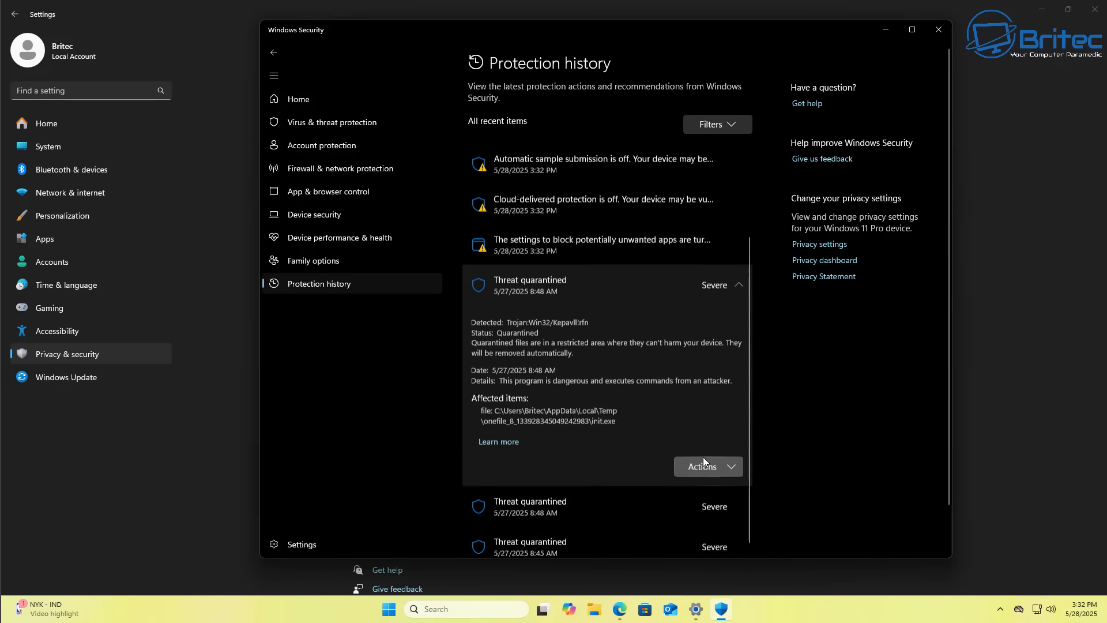
click(726, 453)
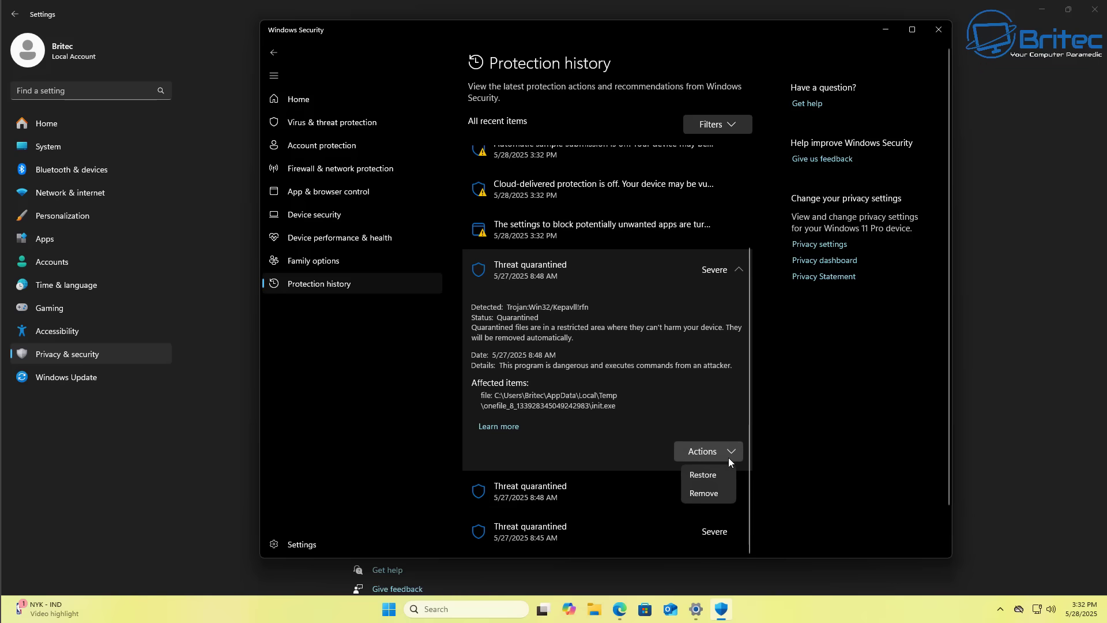
click(703, 473)
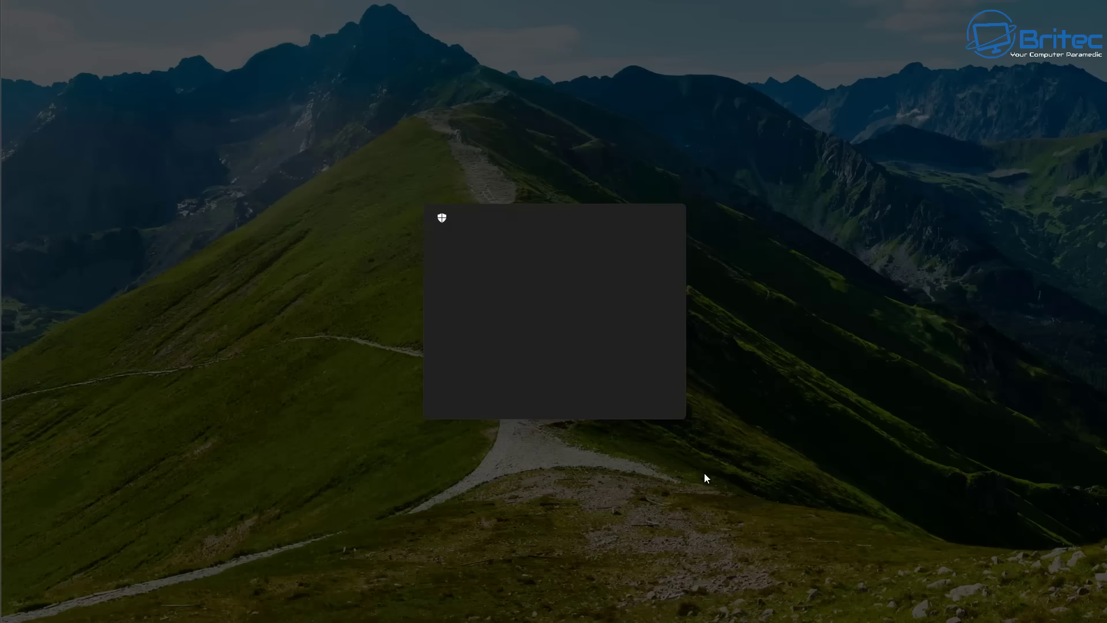
click(495, 396)
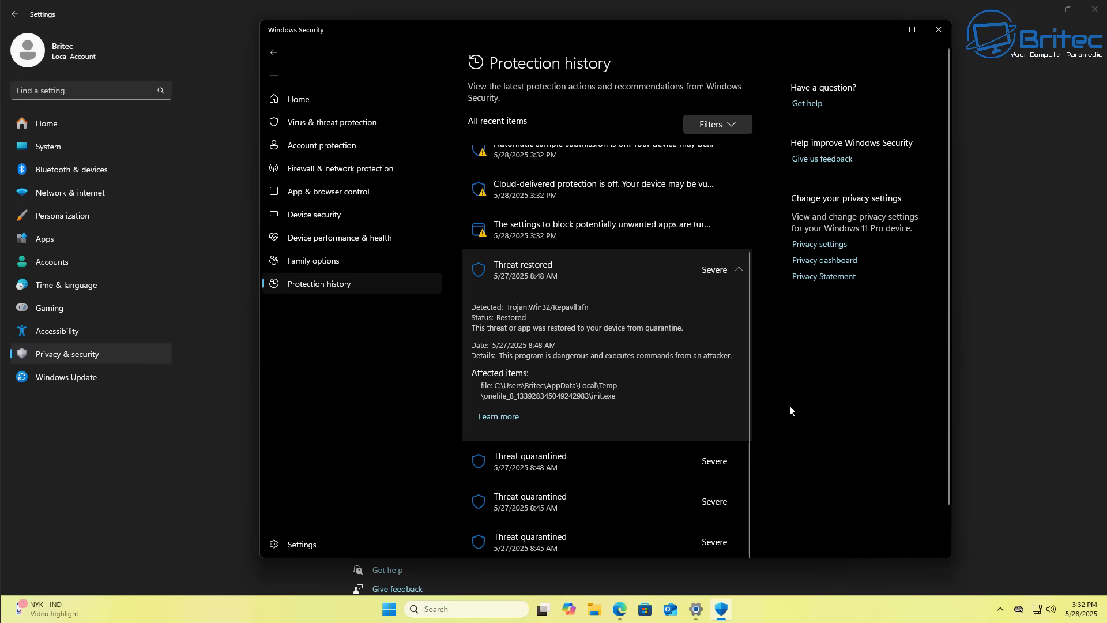
Step: Close and reopen Windows Security, returning to Virus & threat protection
click(731, 276)
click(938, 29)
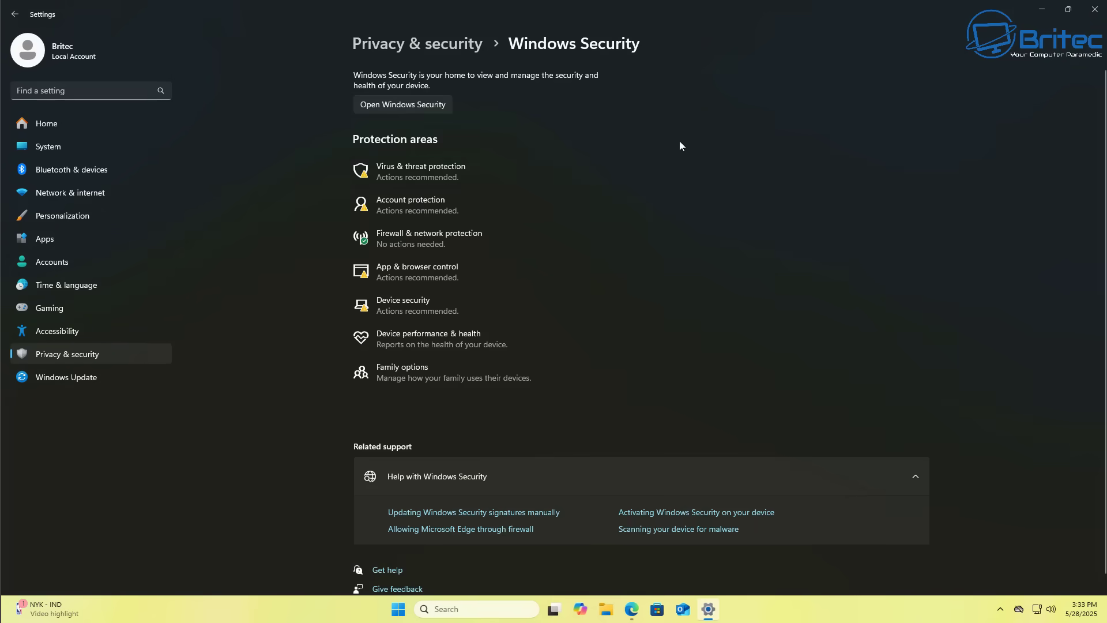
click(396, 102)
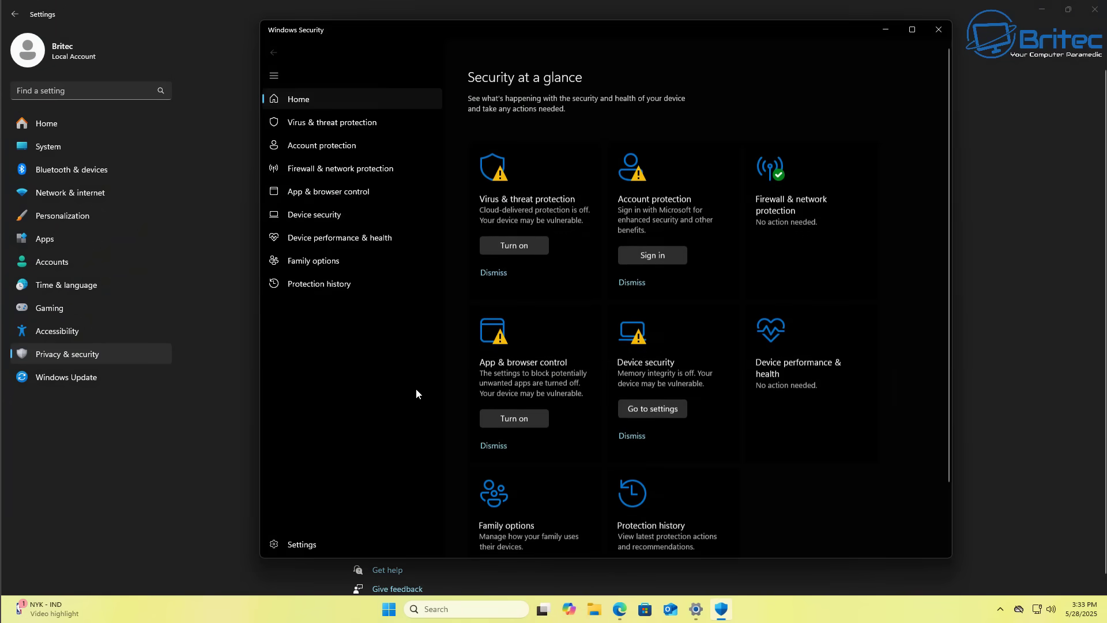
click(328, 122)
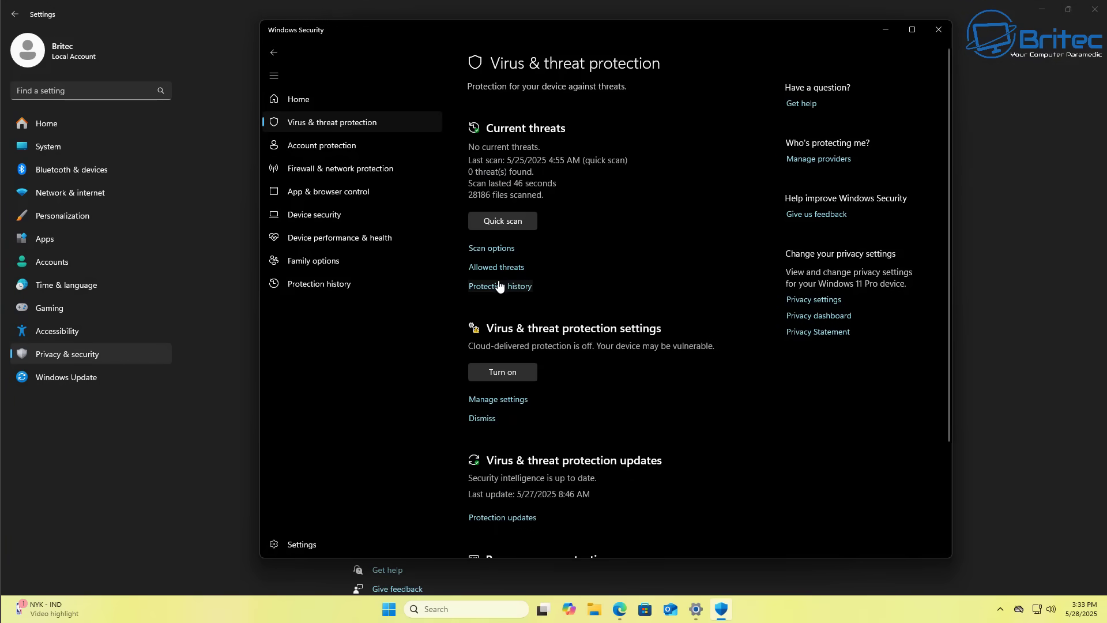
Step: Switch Real-time protection off under Manage settings, approving the UAC prompt
click(499, 399)
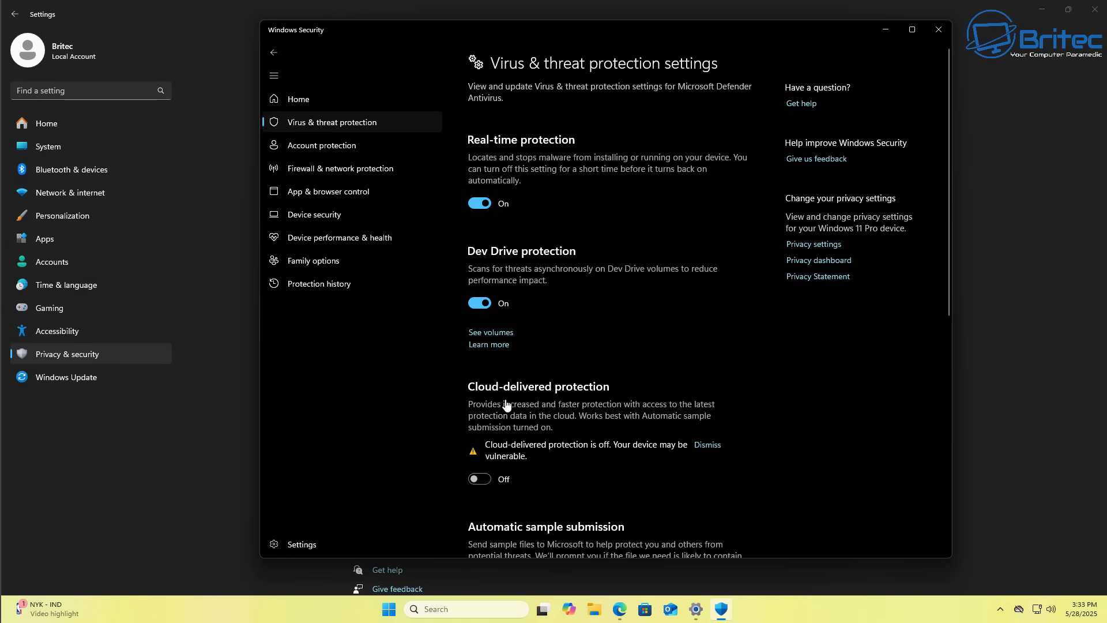
click(488, 203)
click(474, 389)
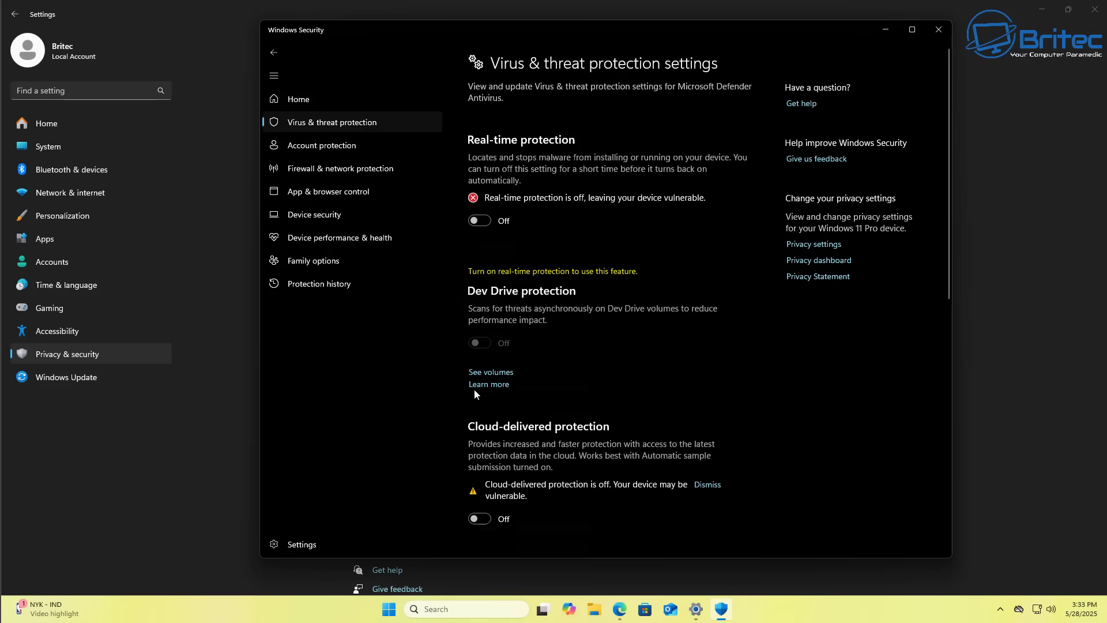
Step: Minimize Windows Security and close the Settings window
scroll(500, 426, down, 8)
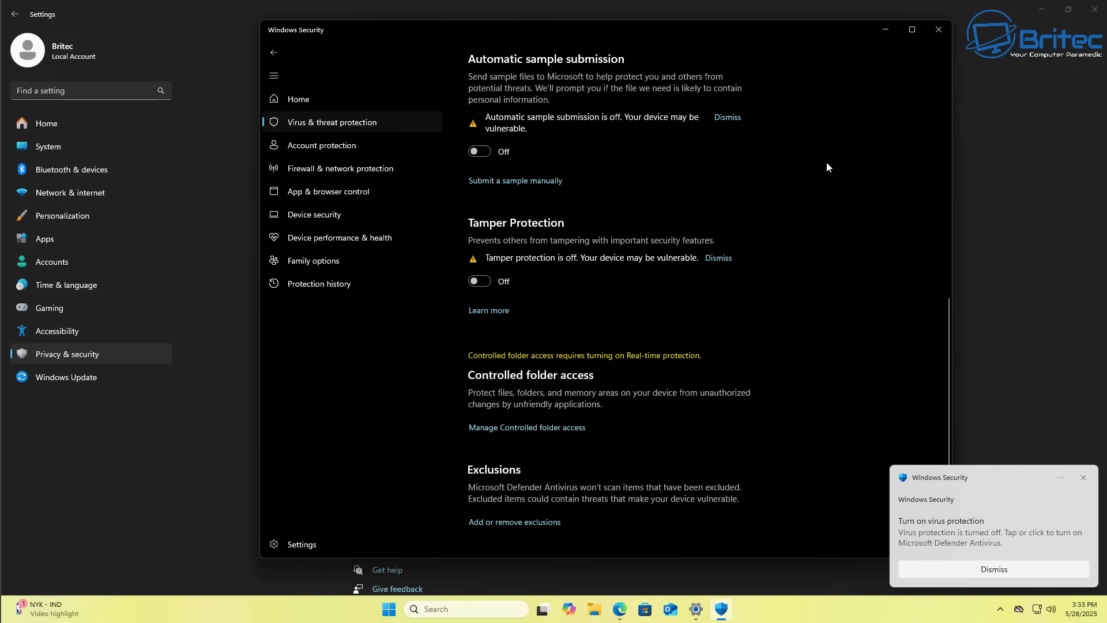
click(885, 30)
click(1093, 10)
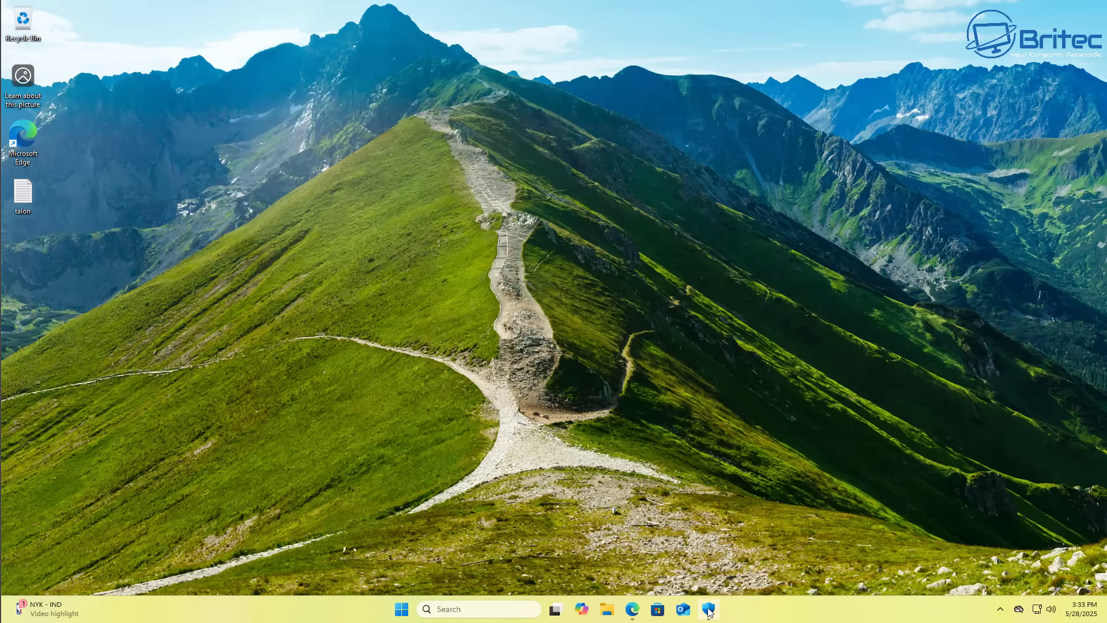
Step: Follow the Talon release page's 'here' link to debloat.win and autoscroll to Download for Windows 11
click(632, 608)
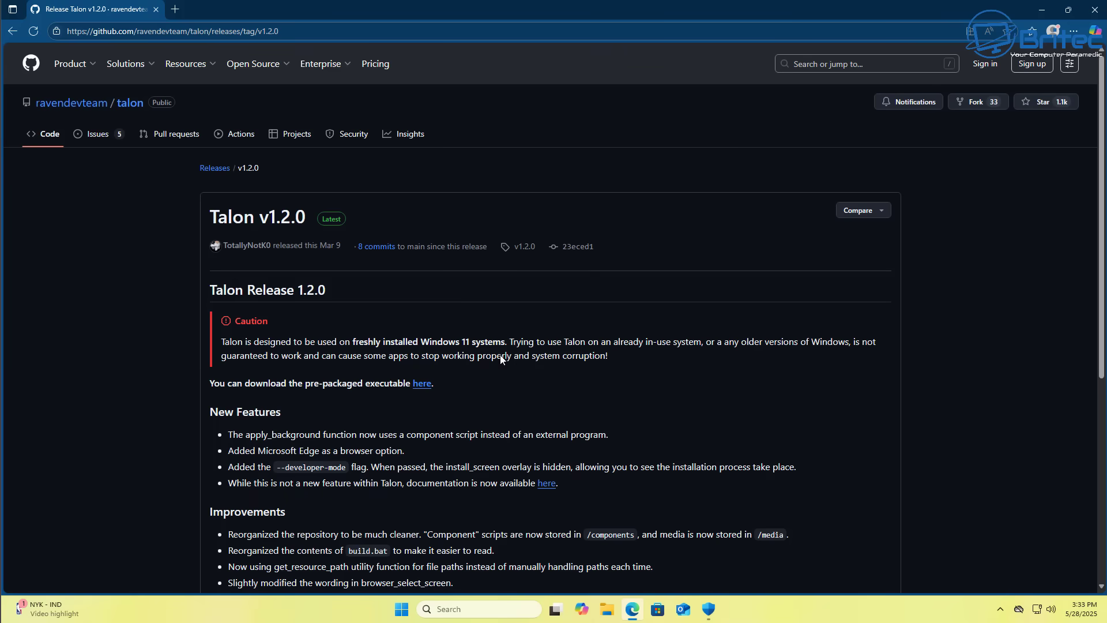
click(421, 384)
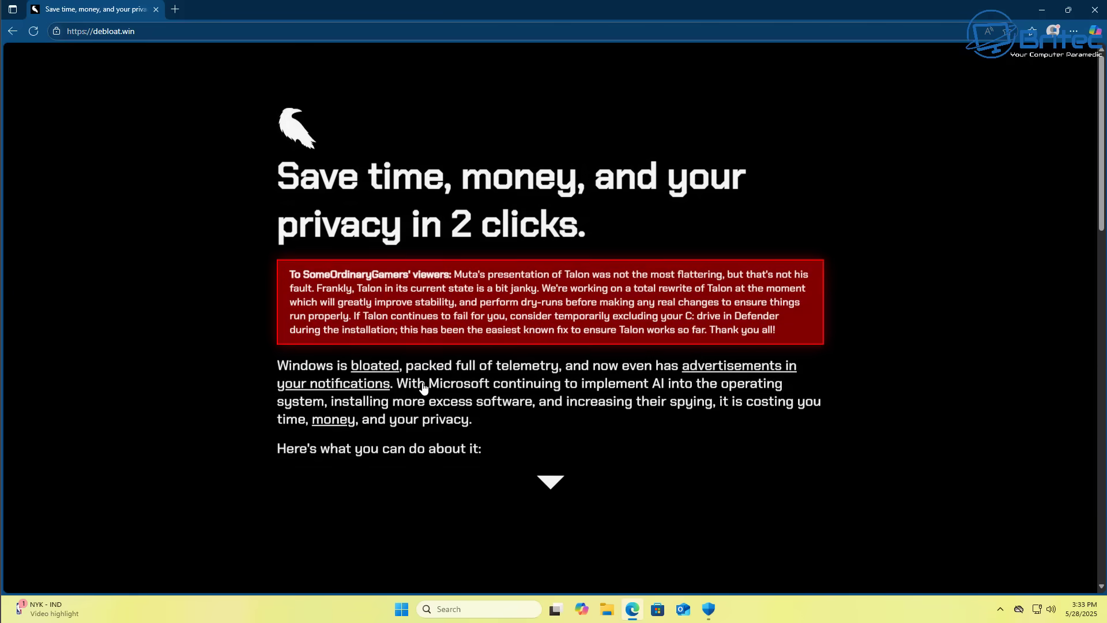
middle_click(951, 333)
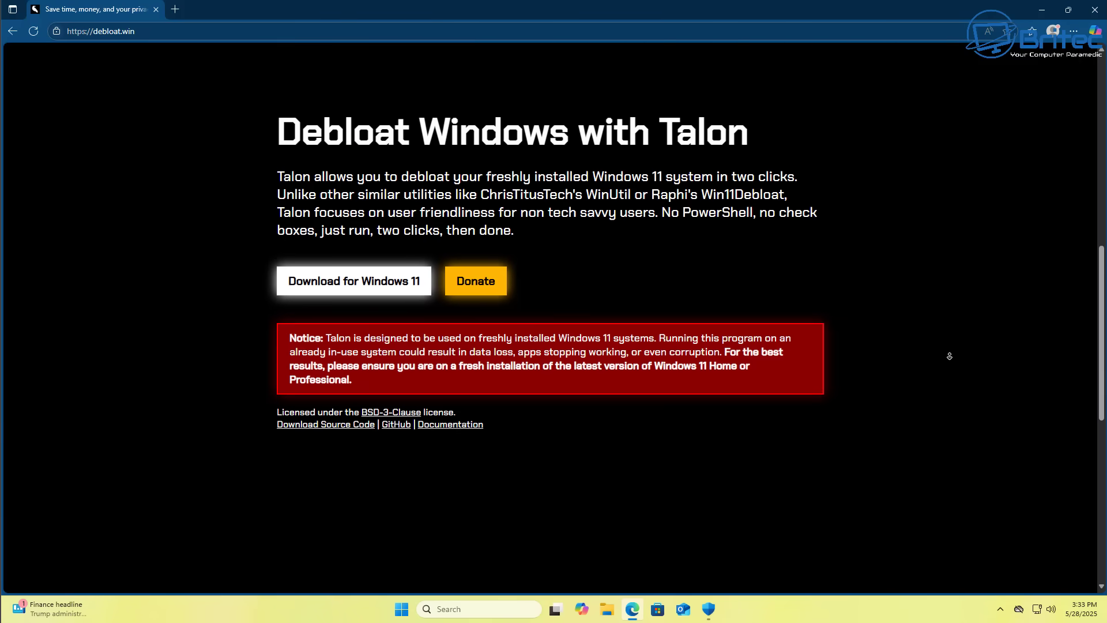
Step: Download talon.zip for Windows 11 and choose Keep anyway past the SmartScreen unsafe warning
click(950, 359)
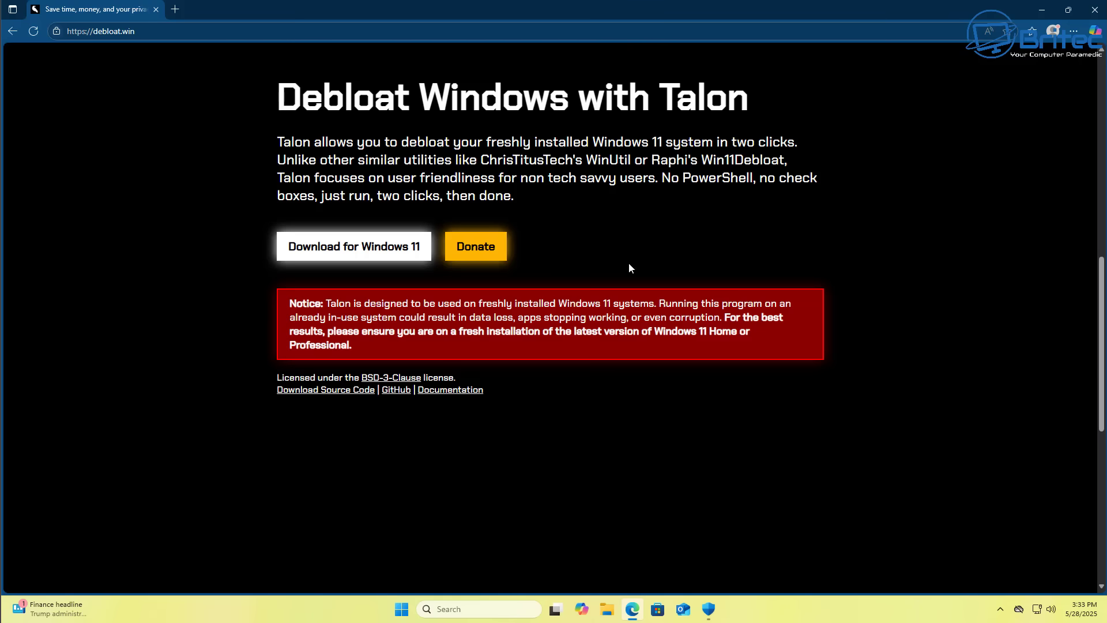
click(356, 252)
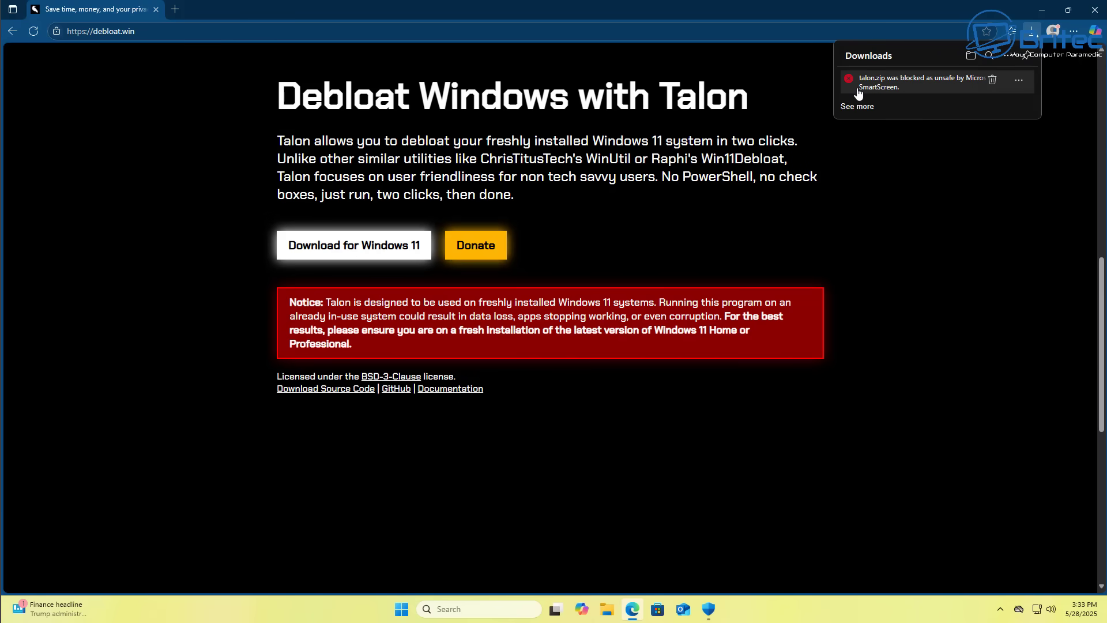
click(1019, 80)
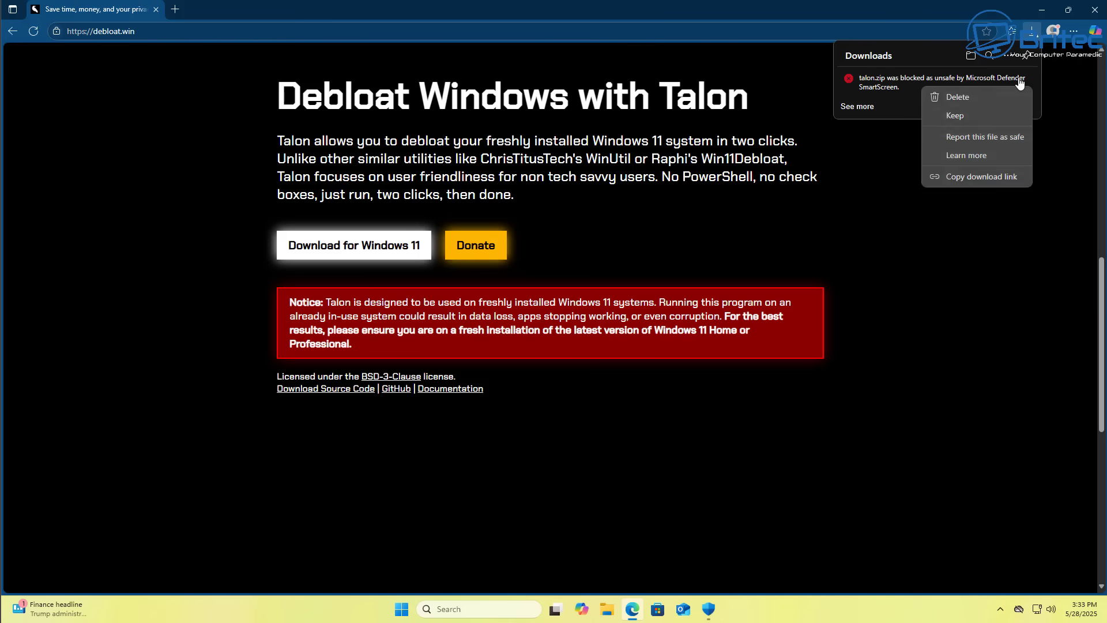
click(960, 115)
click(917, 203)
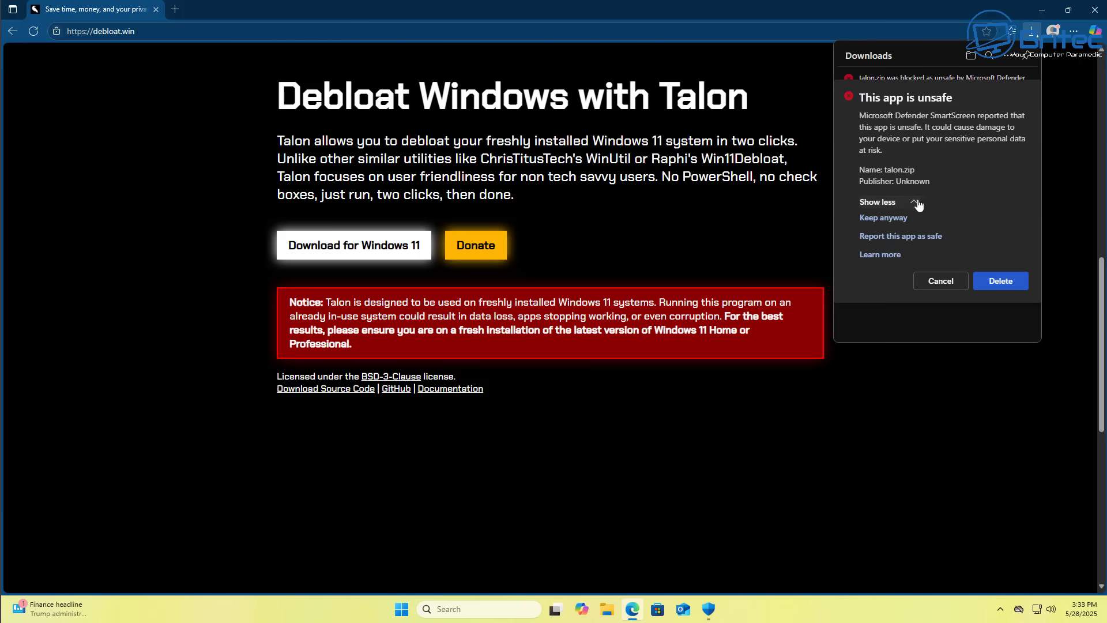
click(905, 223)
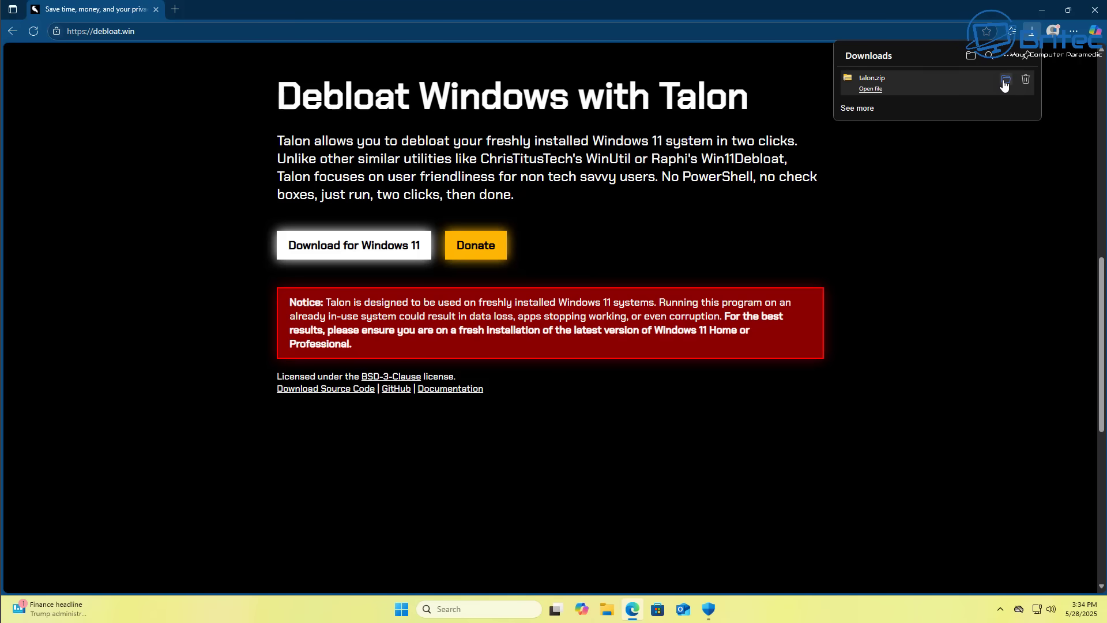
Step: Show talon.zip in Downloads and extract all of it into the Downloads\talon folder
click(1003, 82)
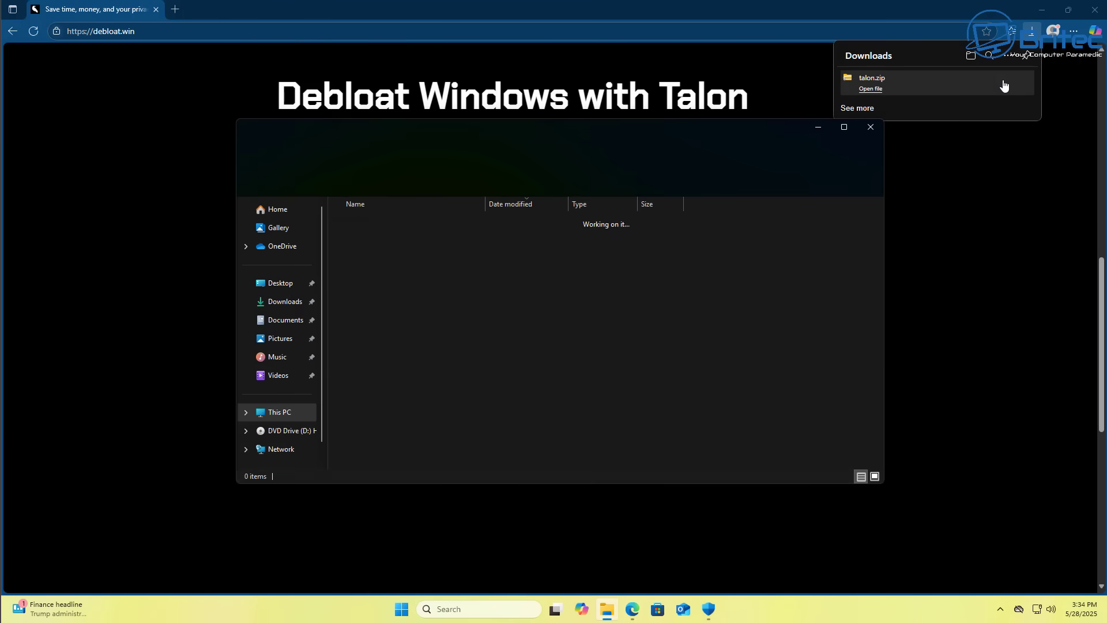
click(1041, 13)
click(1042, 13)
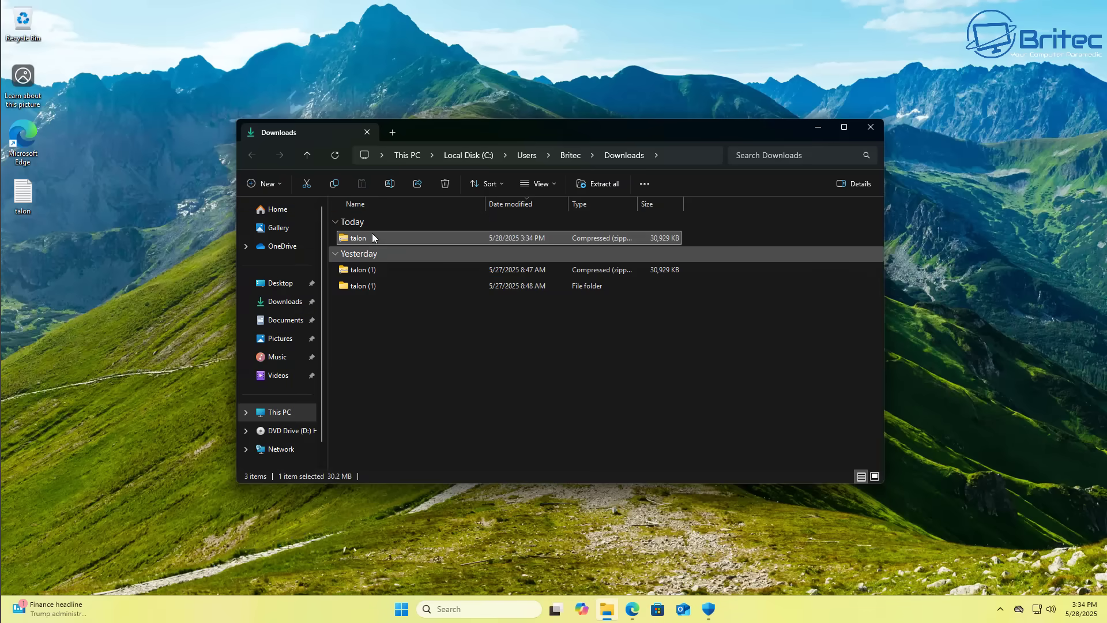
right_click(365, 237)
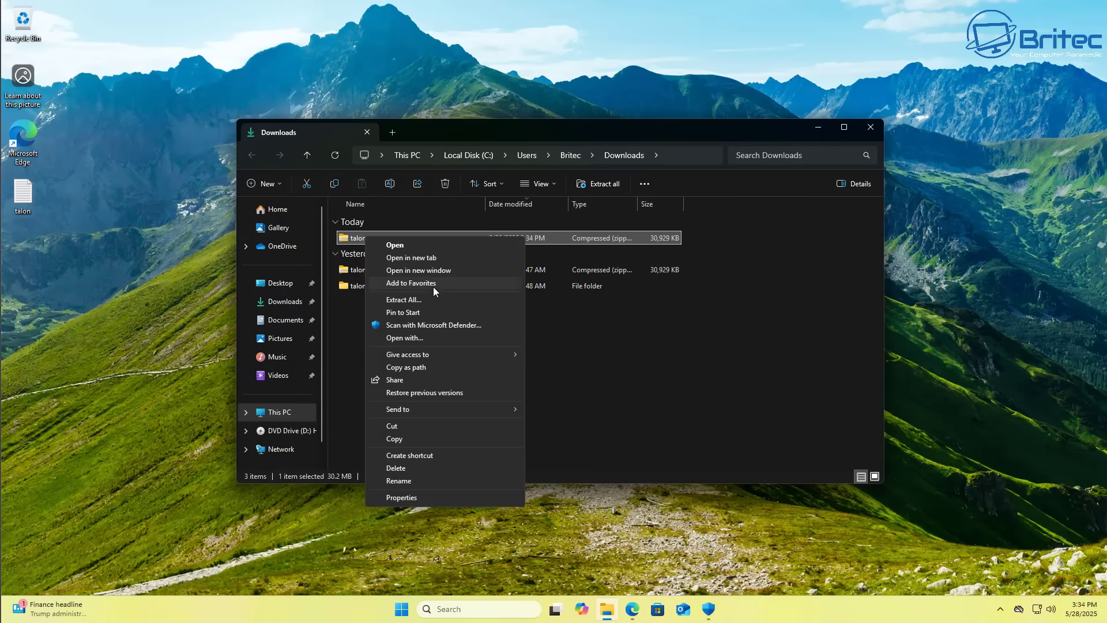
click(419, 305)
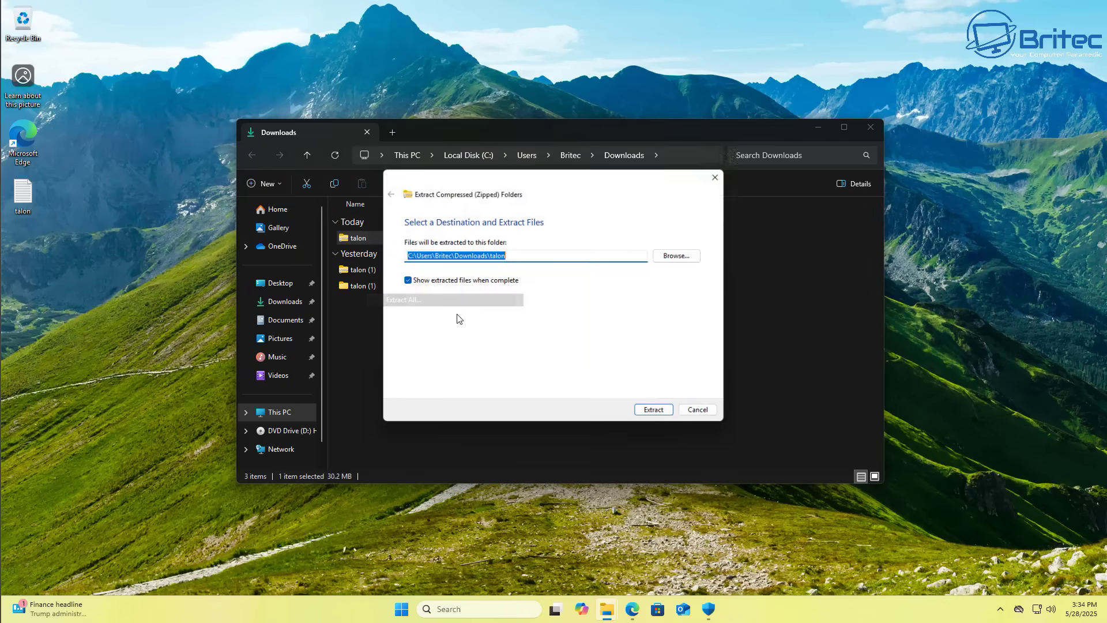
click(659, 415)
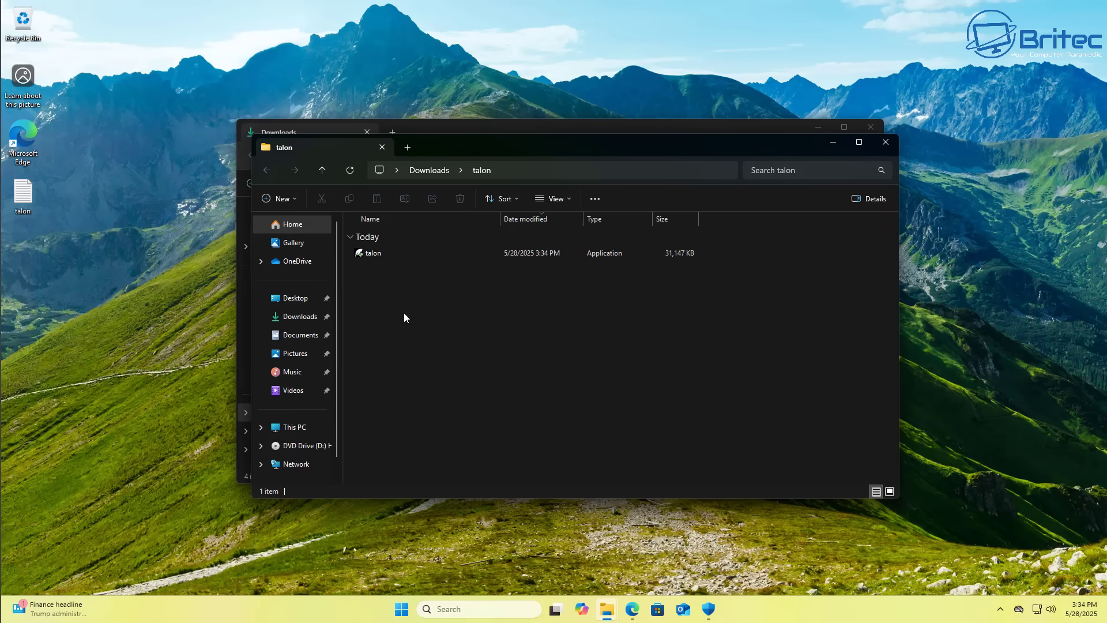
drag(463, 138, 456, 123)
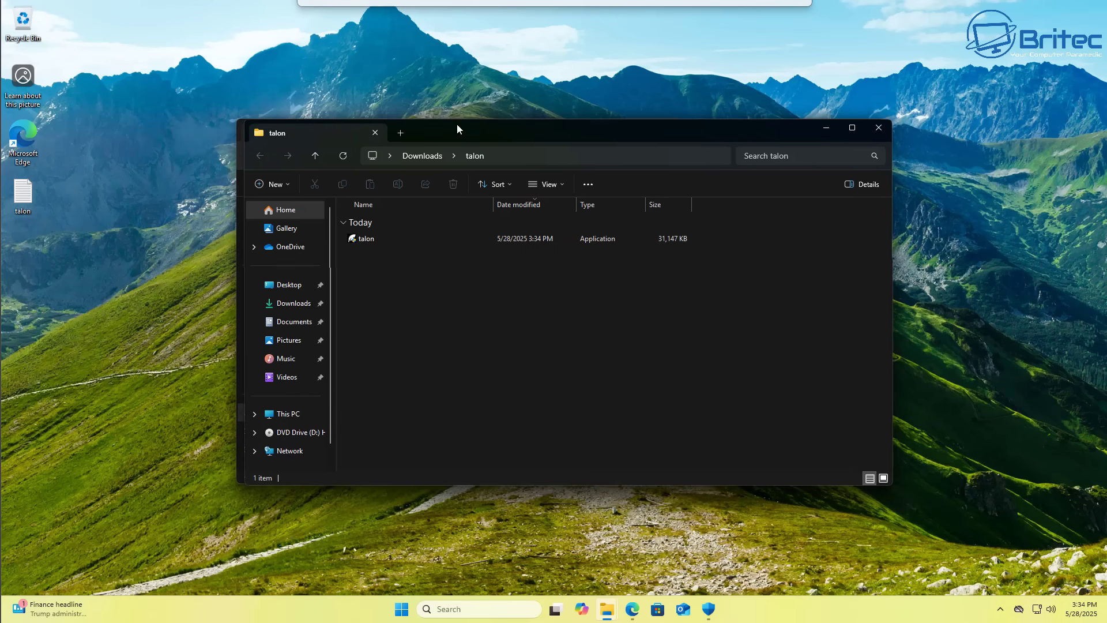
Step: Run talon.exe as administrator, choosing run anyway past the malware warning and approving UAC
right_click(355, 239)
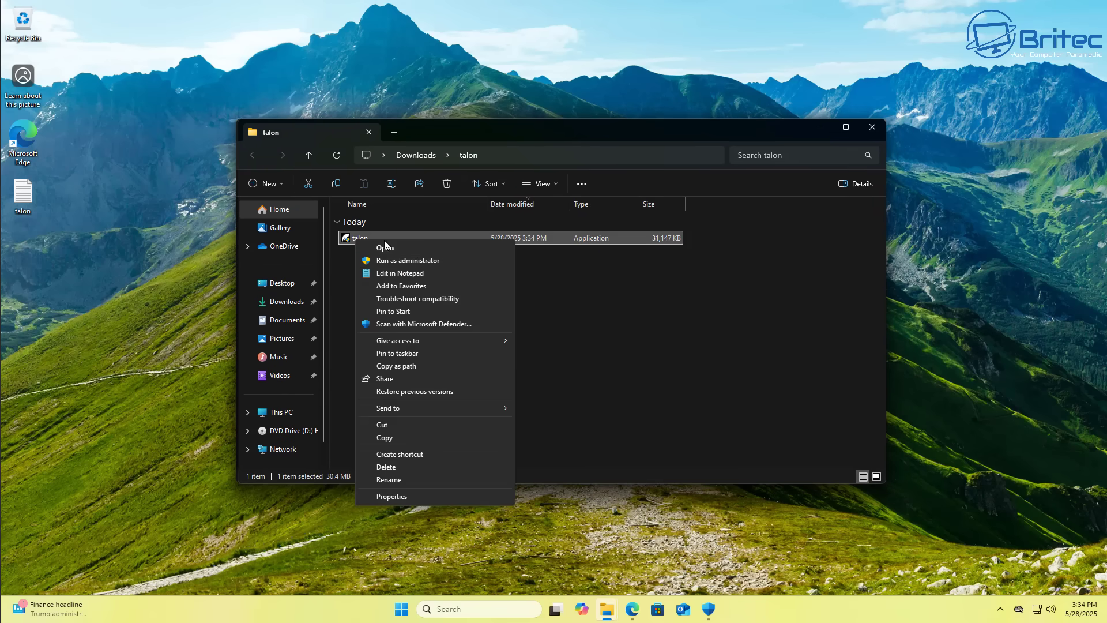
click(405, 260)
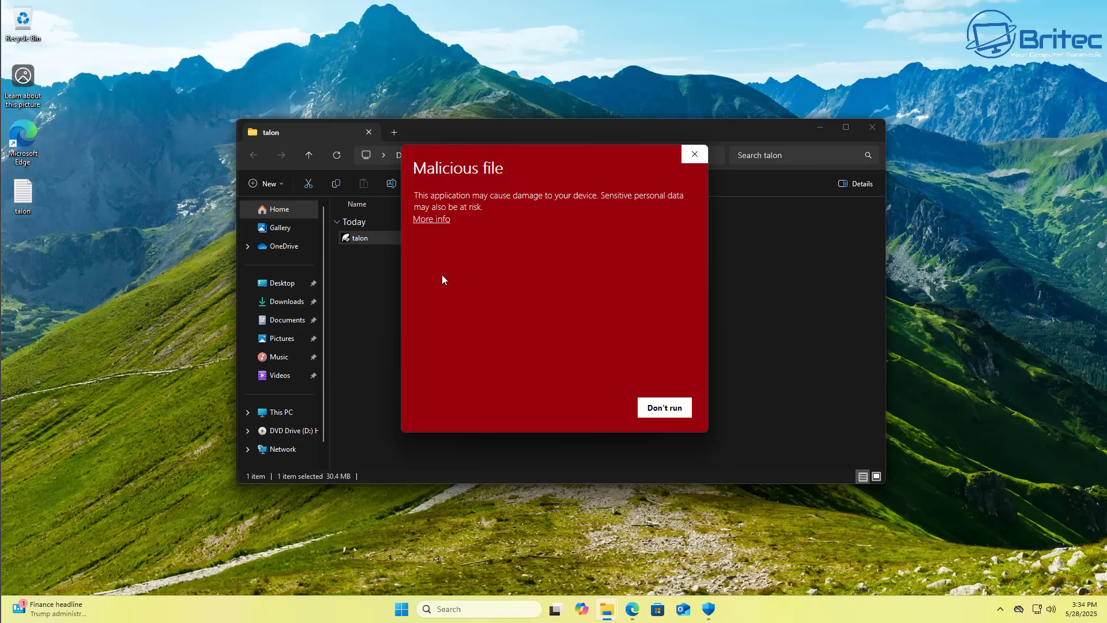
click(440, 224)
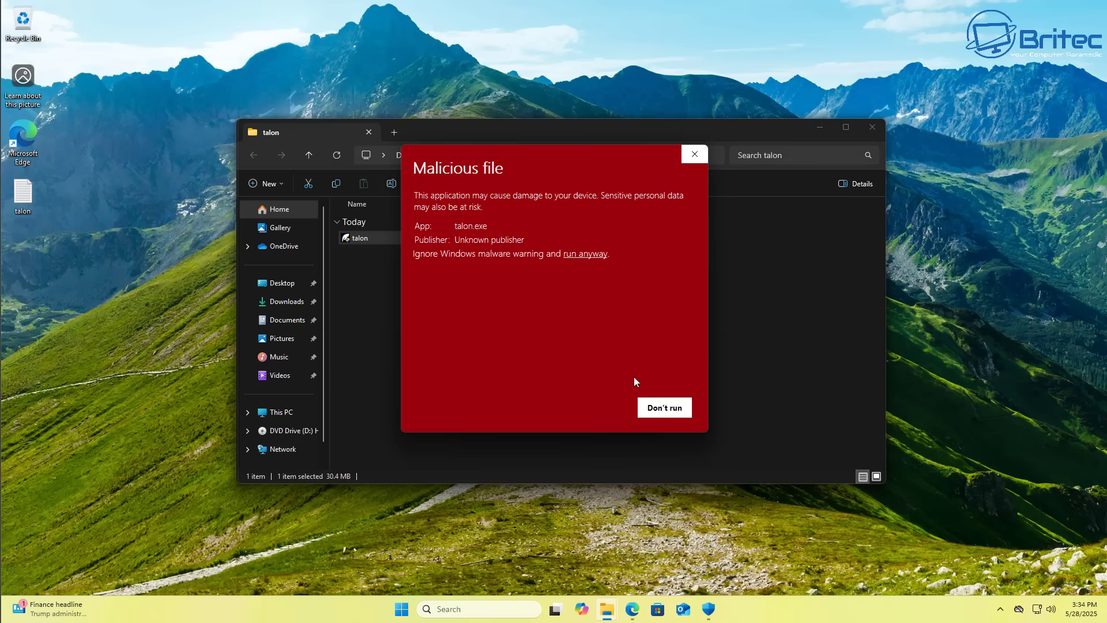
click(593, 254)
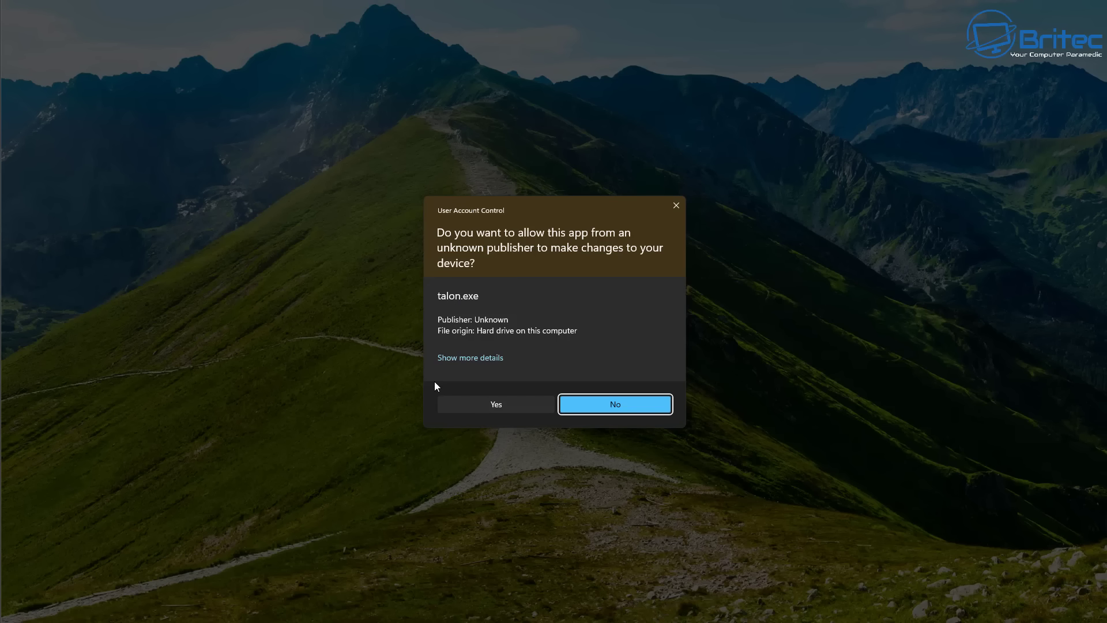
click(481, 404)
click(861, 132)
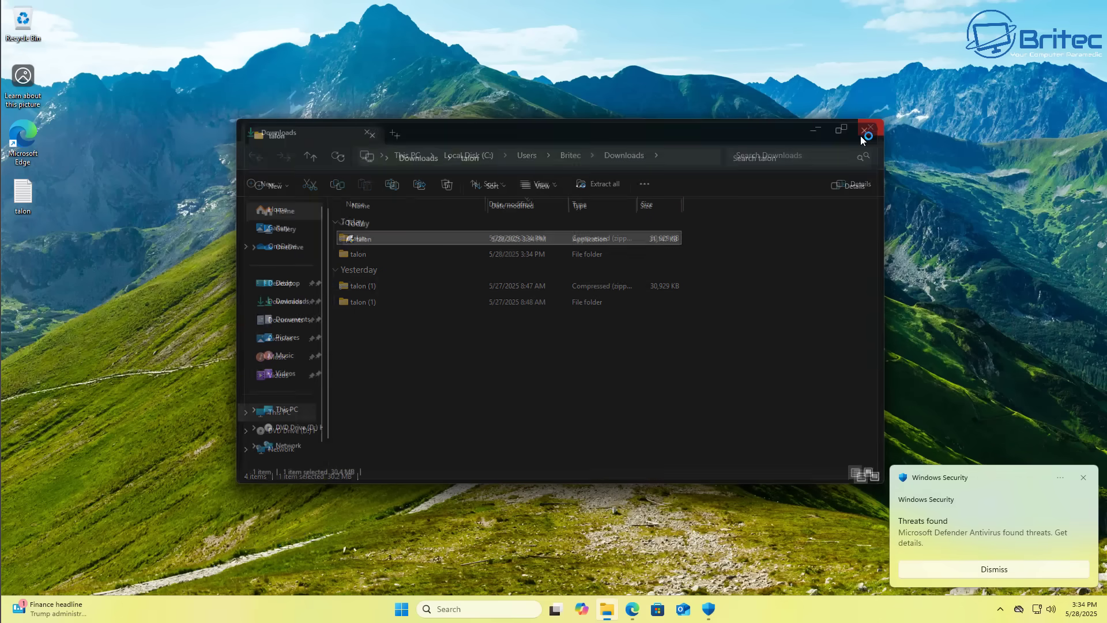
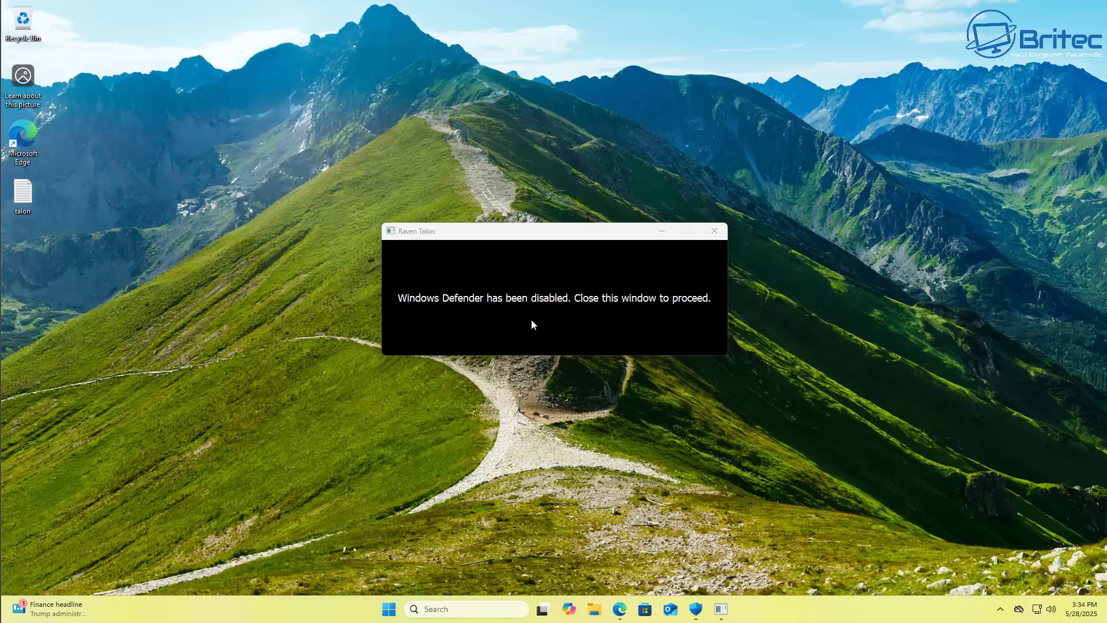
Step: Close the Raven Talon Defender-disabled window and accept the Talon Installation Warning
click(714, 230)
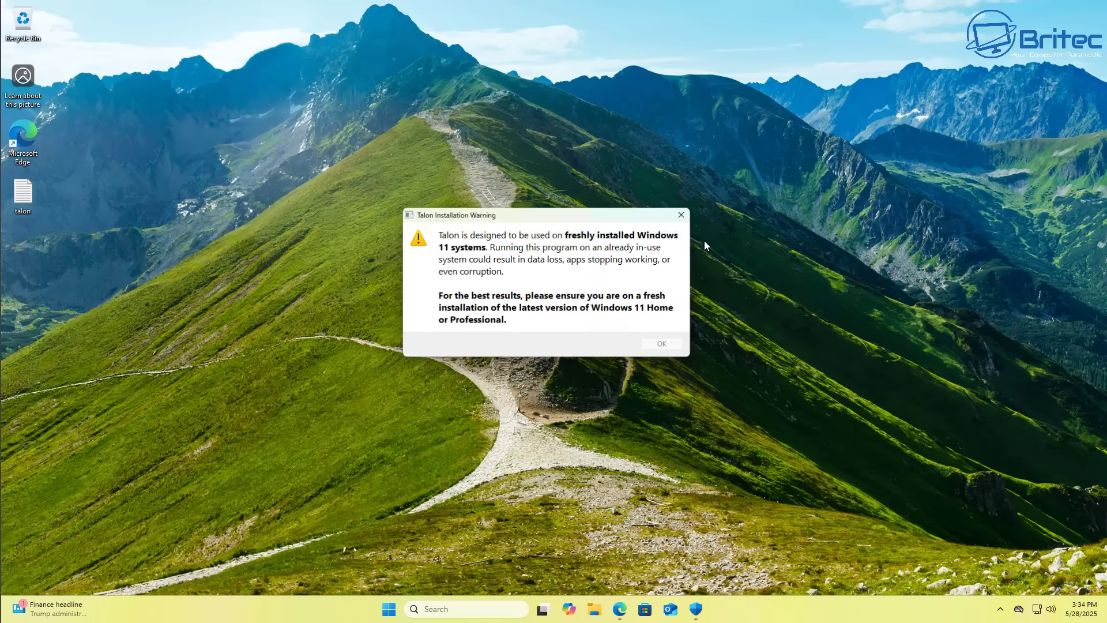
click(662, 344)
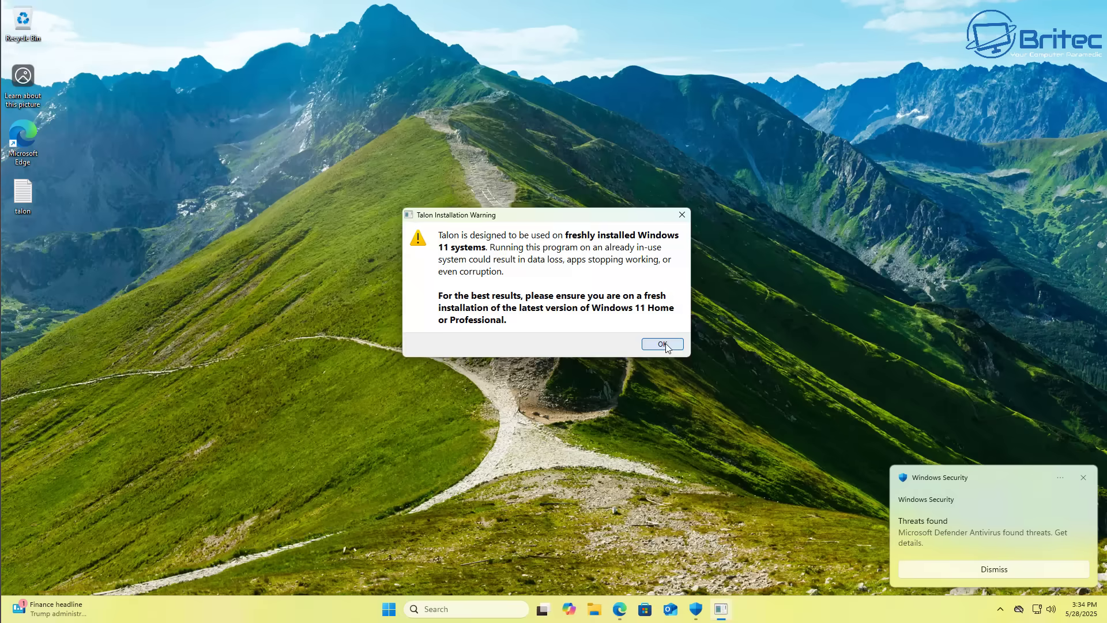
Step: Dismiss the threats-found alert and download Talon for Windows 11 from debloat.win
click(978, 570)
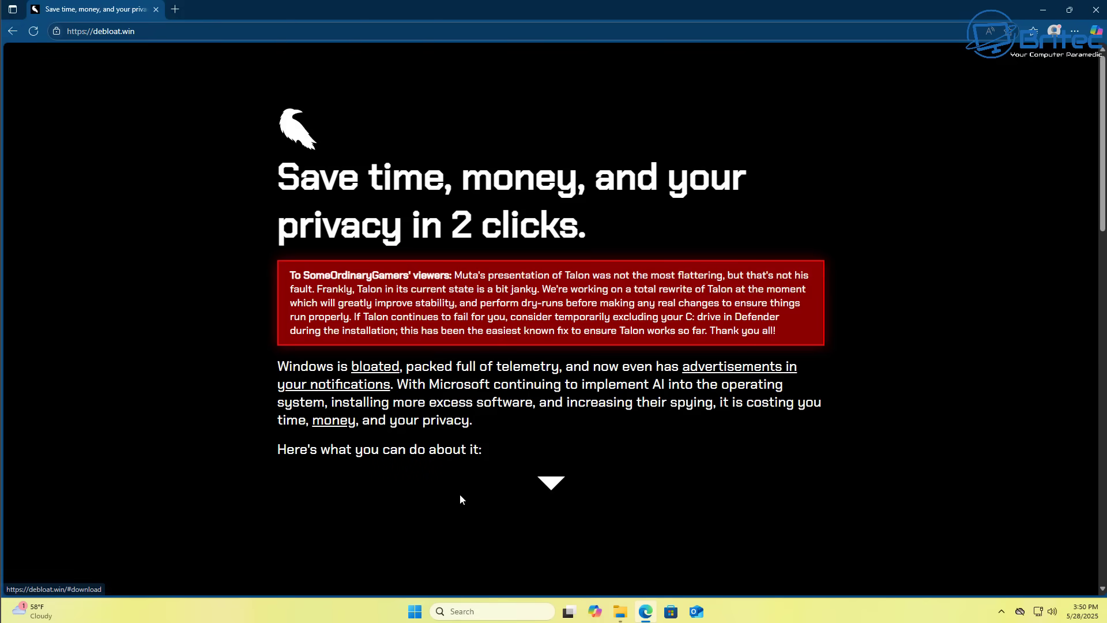
click(549, 488)
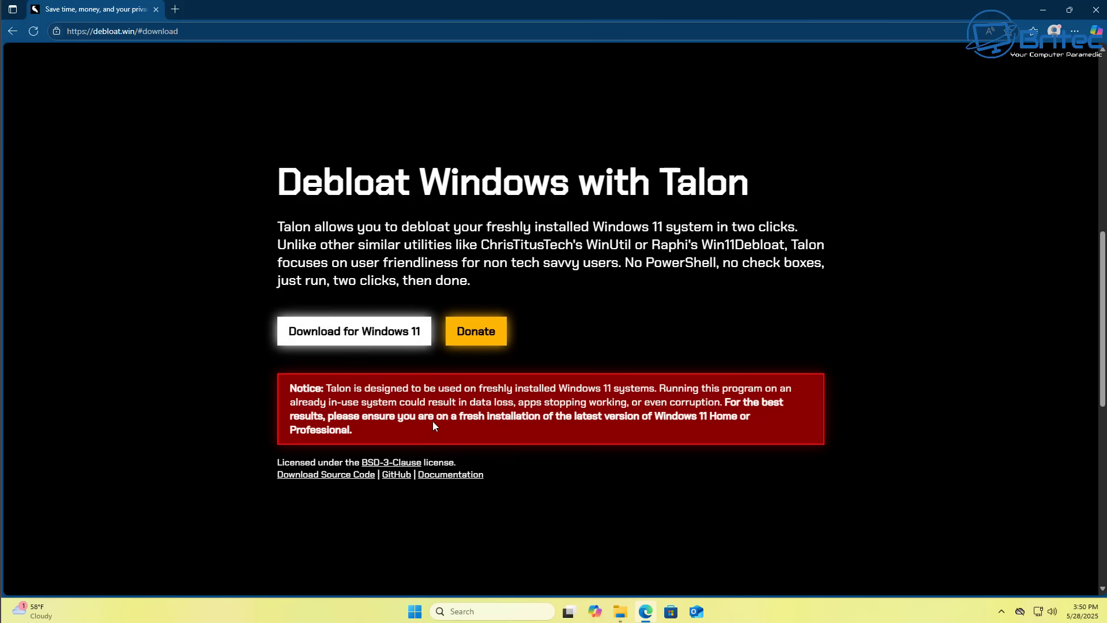
click(361, 338)
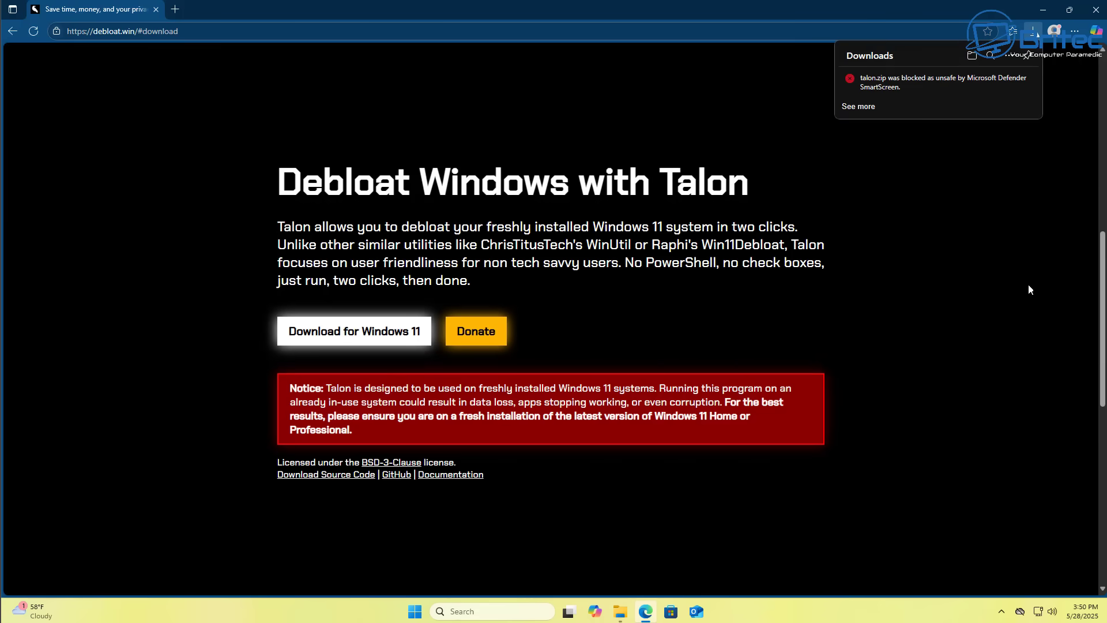
Step: Keep talon.zip anyway despite the SmartScreen unsafe-download block
click(1019, 80)
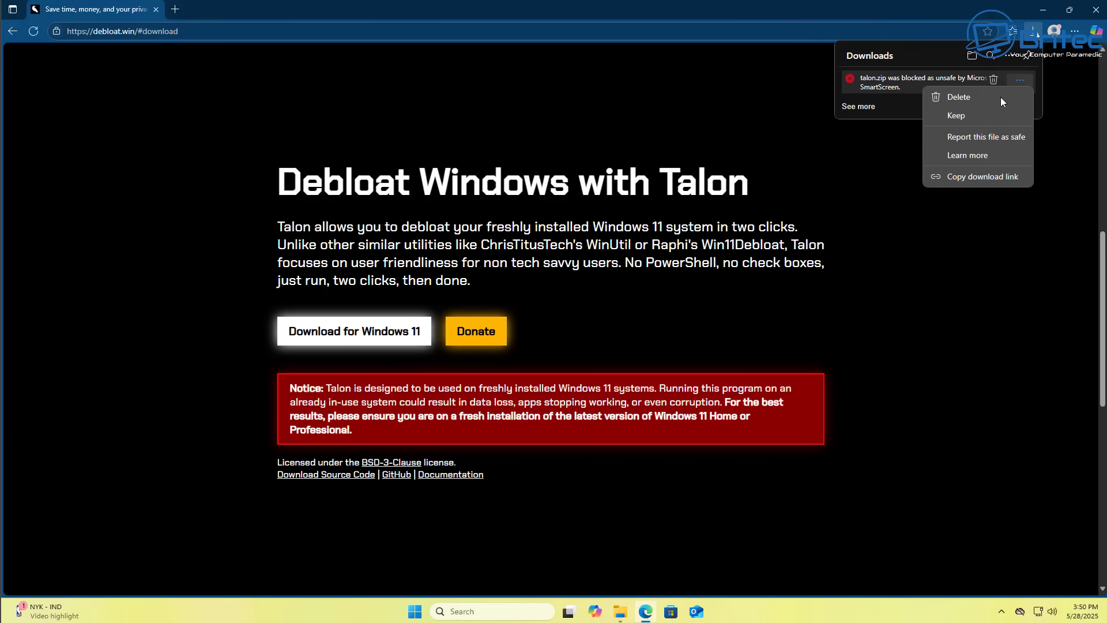
click(957, 116)
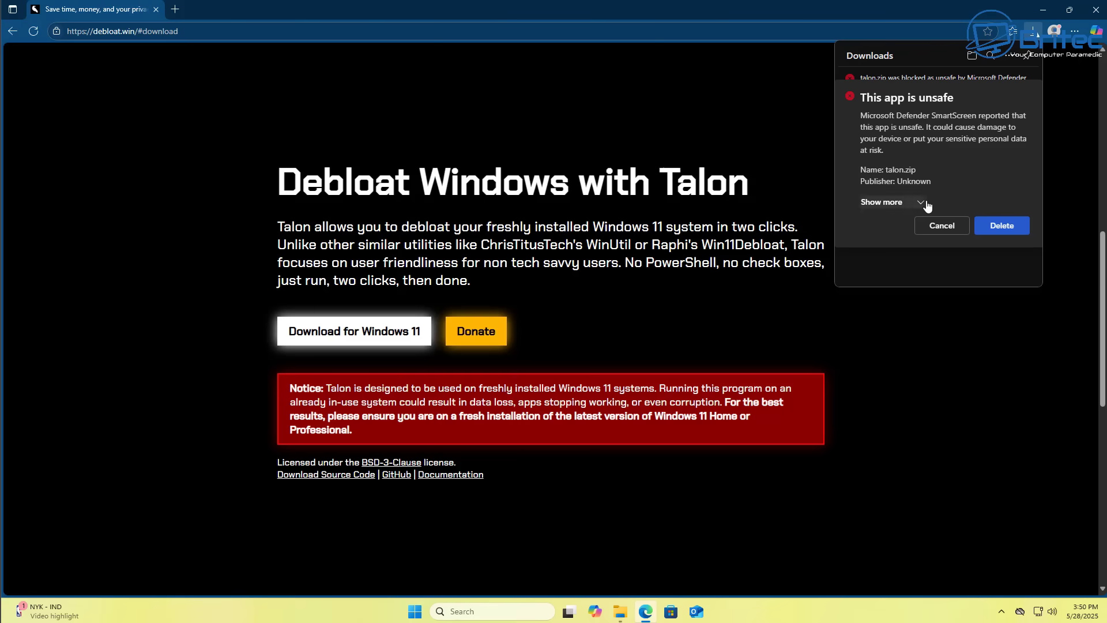
click(882, 202)
click(882, 218)
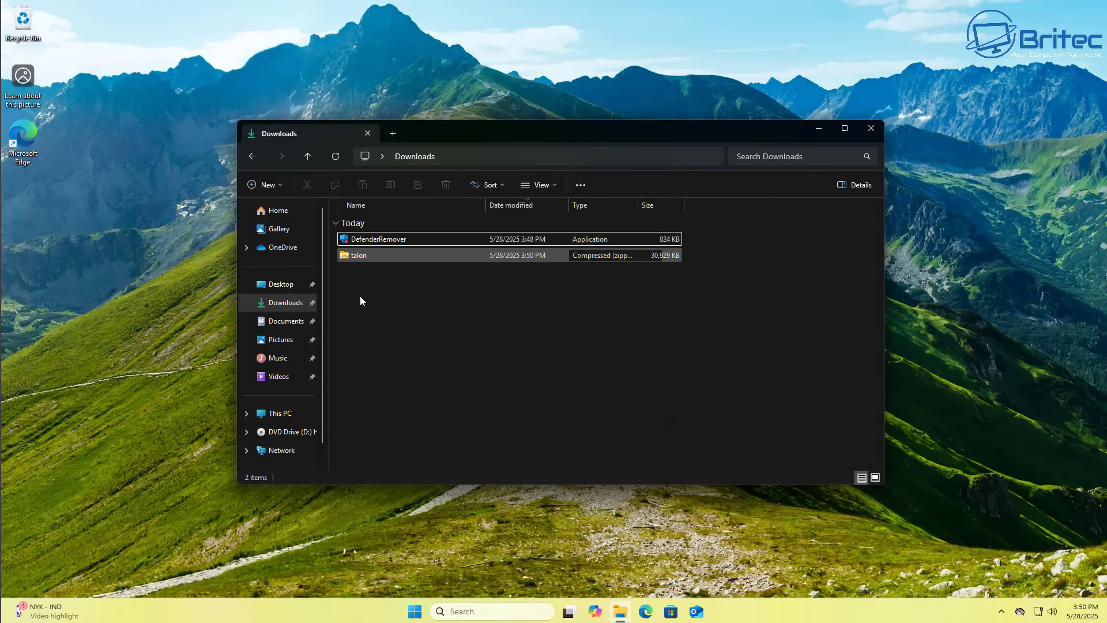
Step: Extract talon.zip into Downloads\talon and run talon.exe as administrator
click(359, 295)
right_click(358, 256)
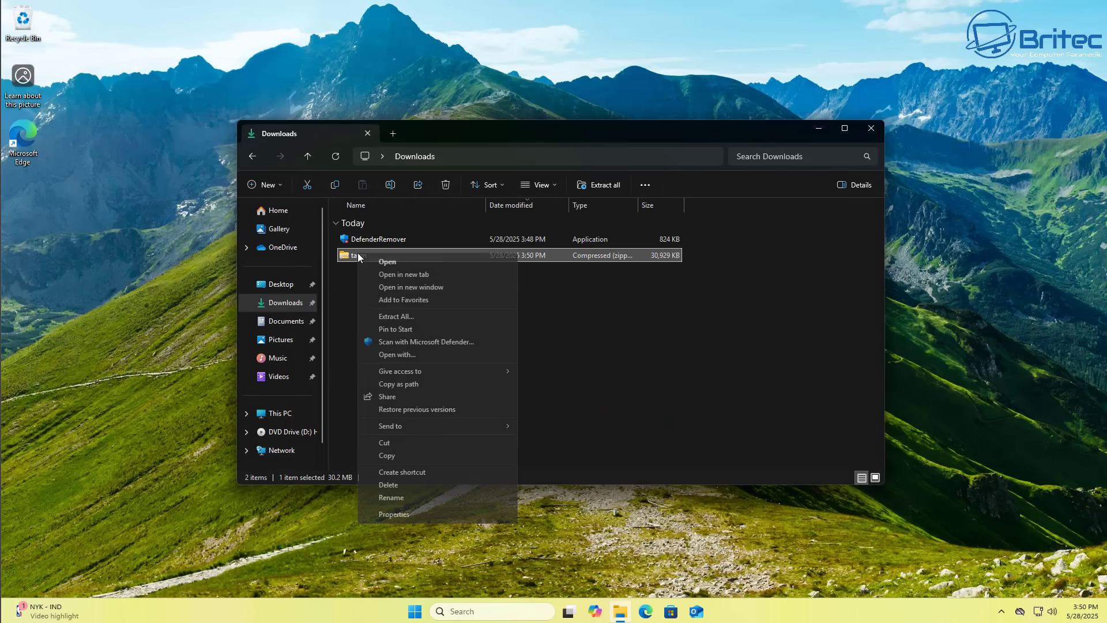
click(397, 317)
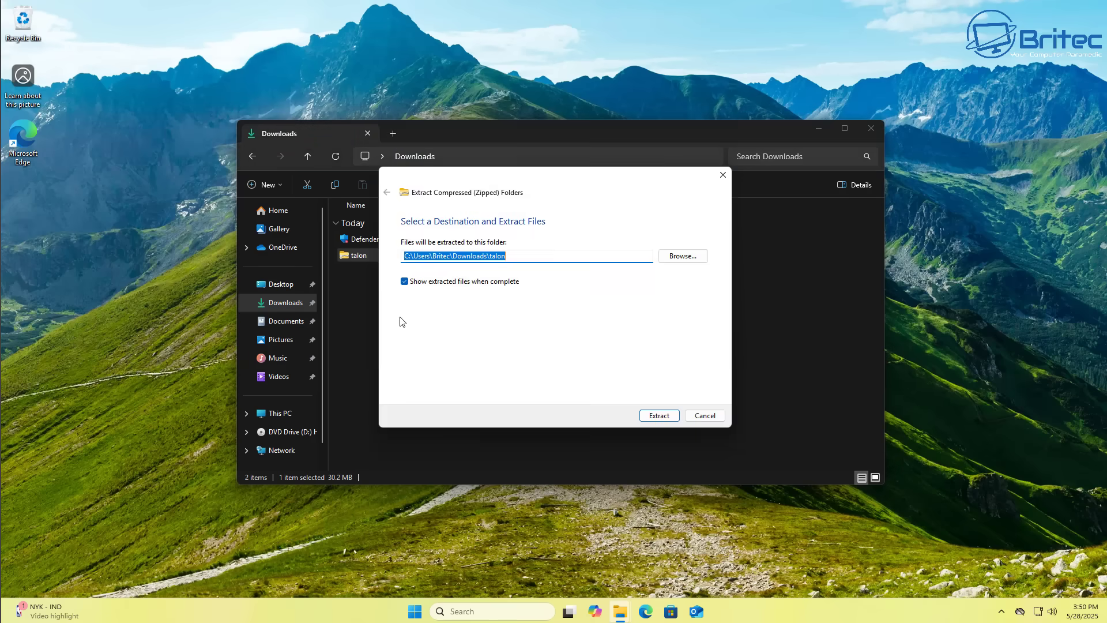
click(661, 415)
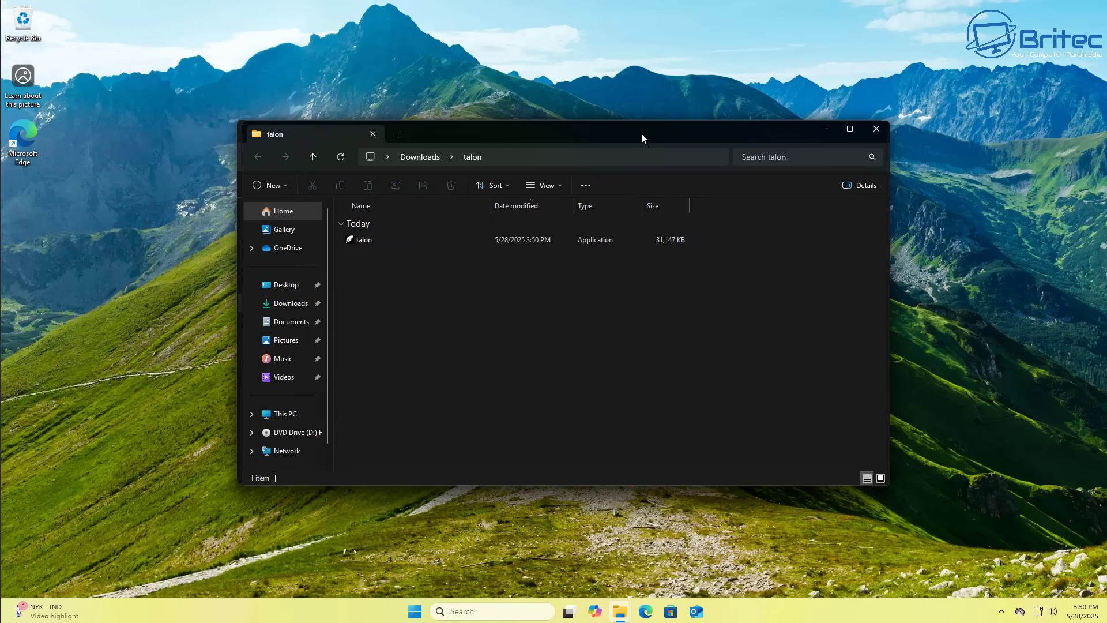
right_click(368, 240)
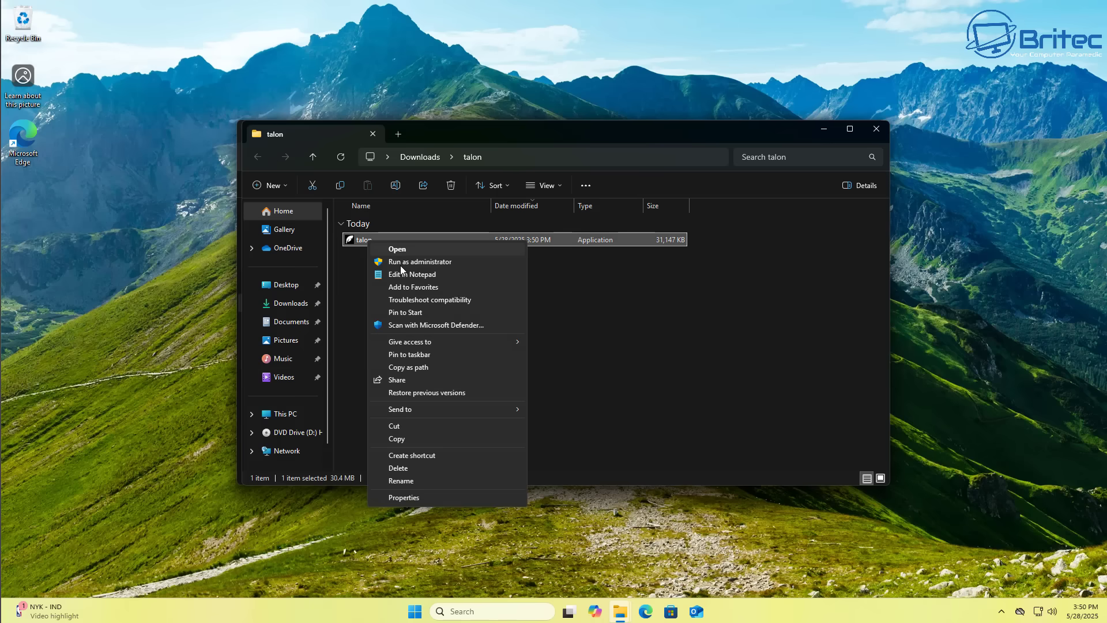
click(402, 261)
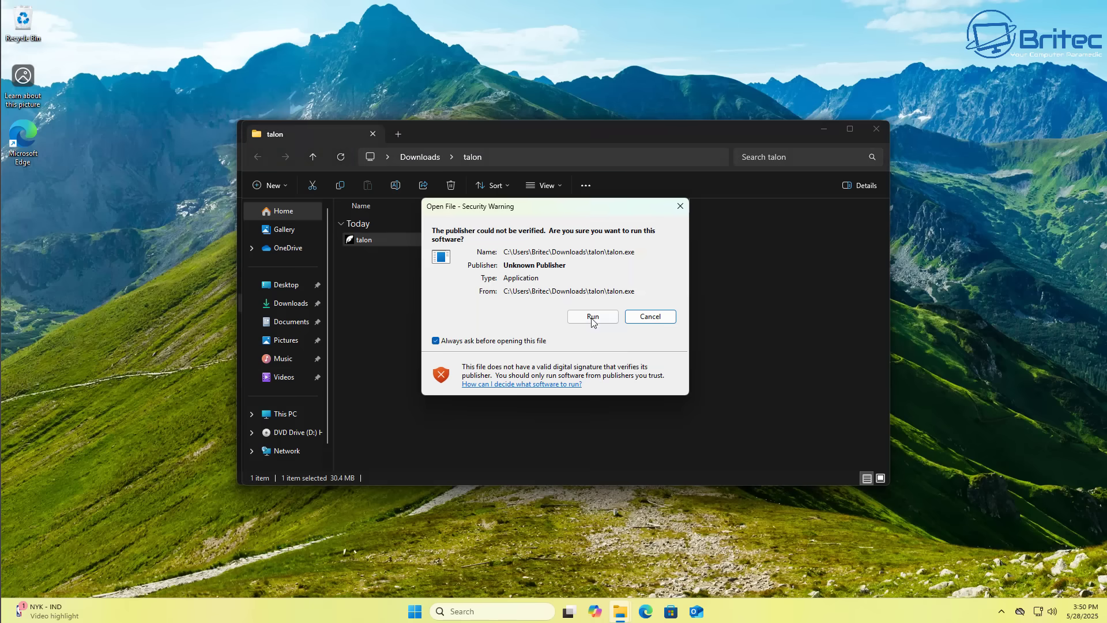
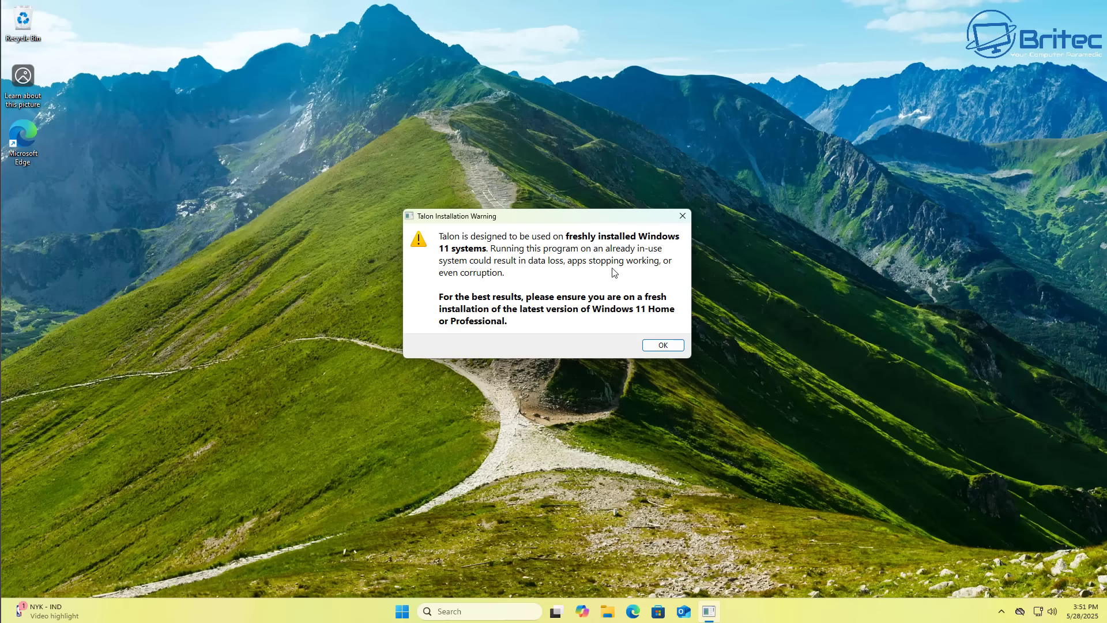
Step: Acknowledge Talon's fresh-install warning to reach the web browser selection screen
click(669, 346)
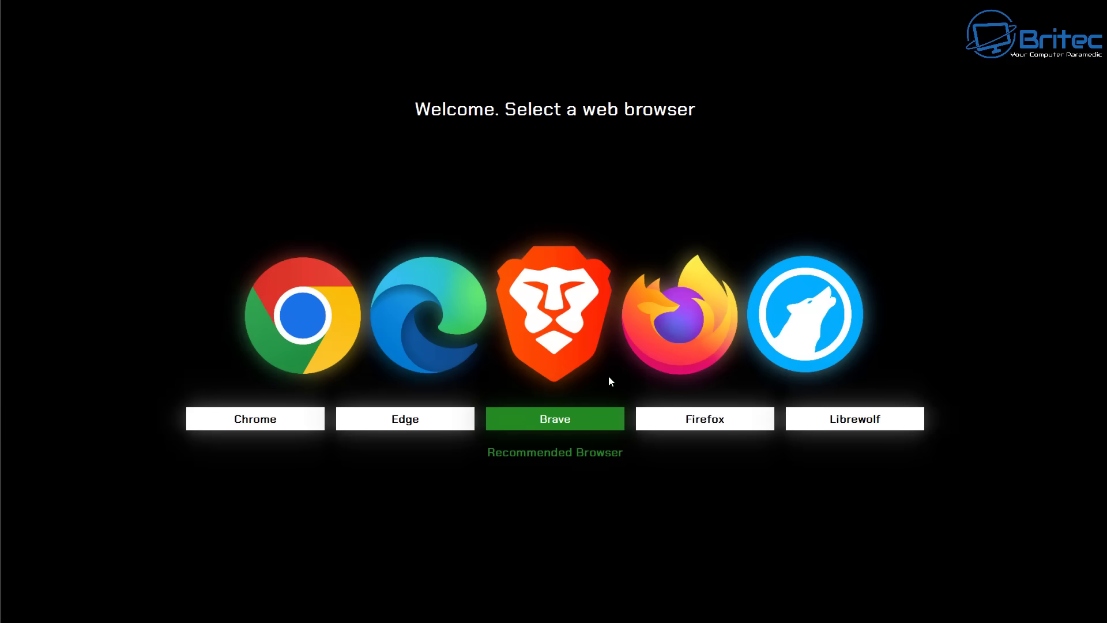
Step: Choose Brave as the browser and accept installing the optional Raven Software
click(551, 420)
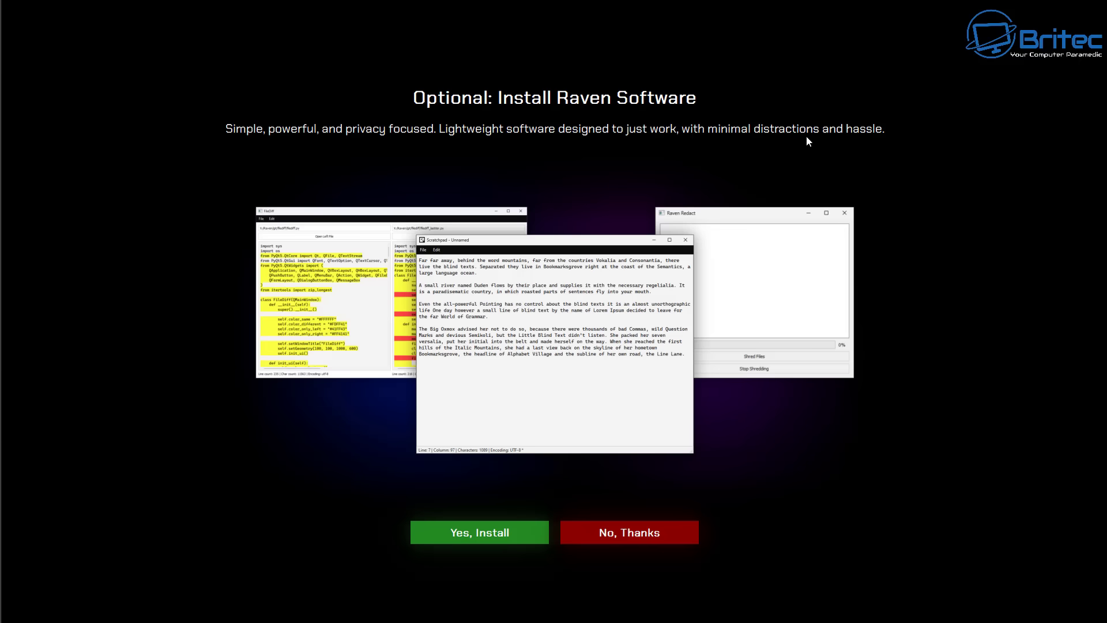
click(465, 535)
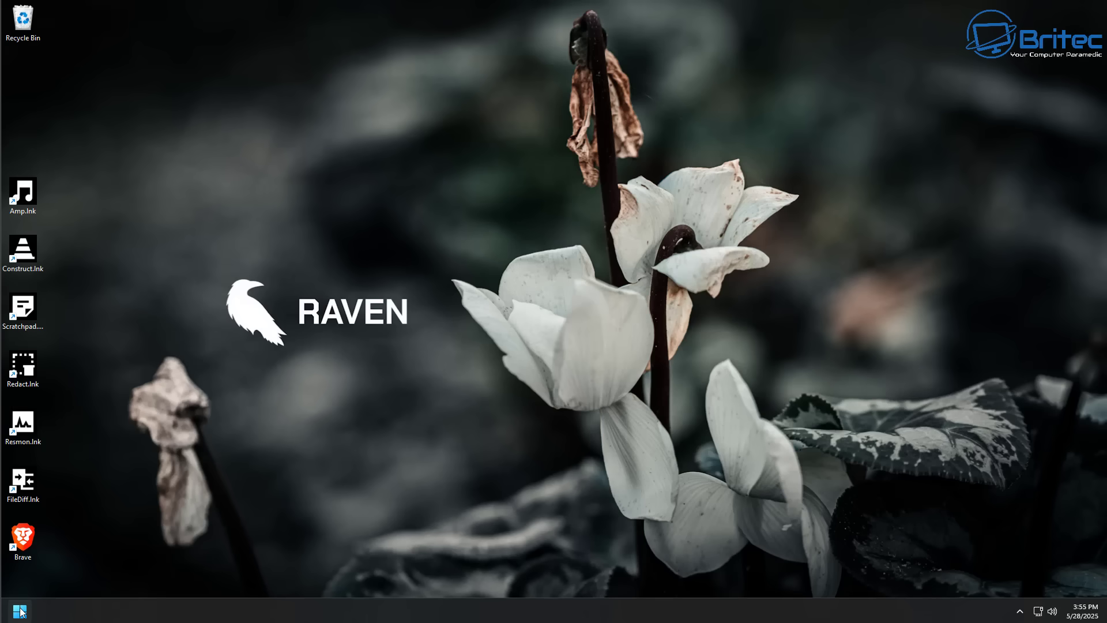
Step: Launch Settings from Start, maximize it, and go to Privacy & security
click(20, 611)
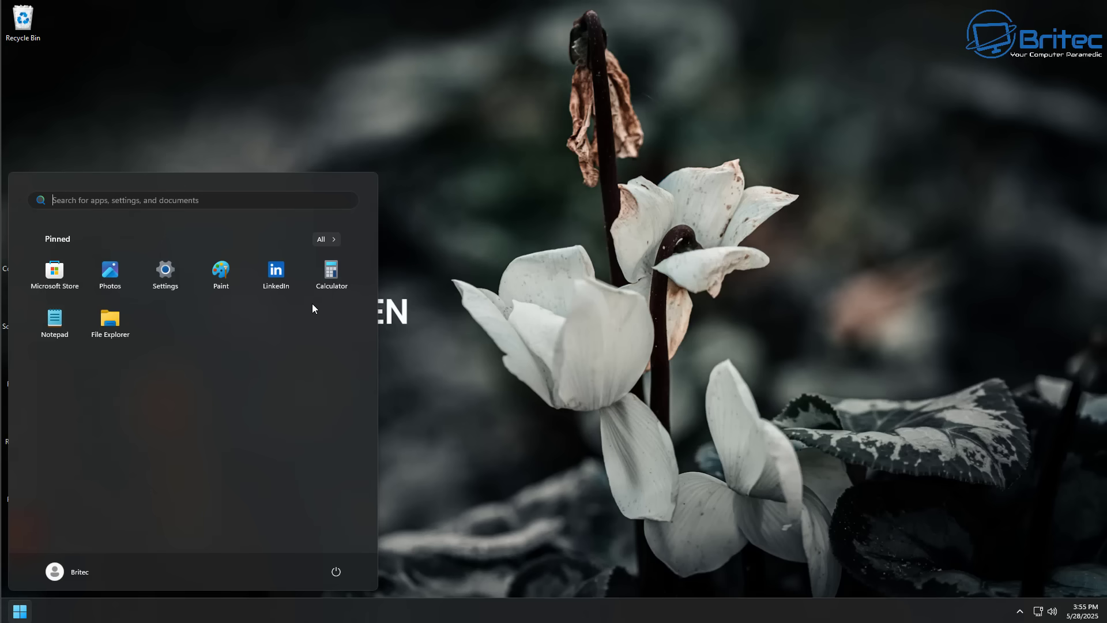
click(173, 274)
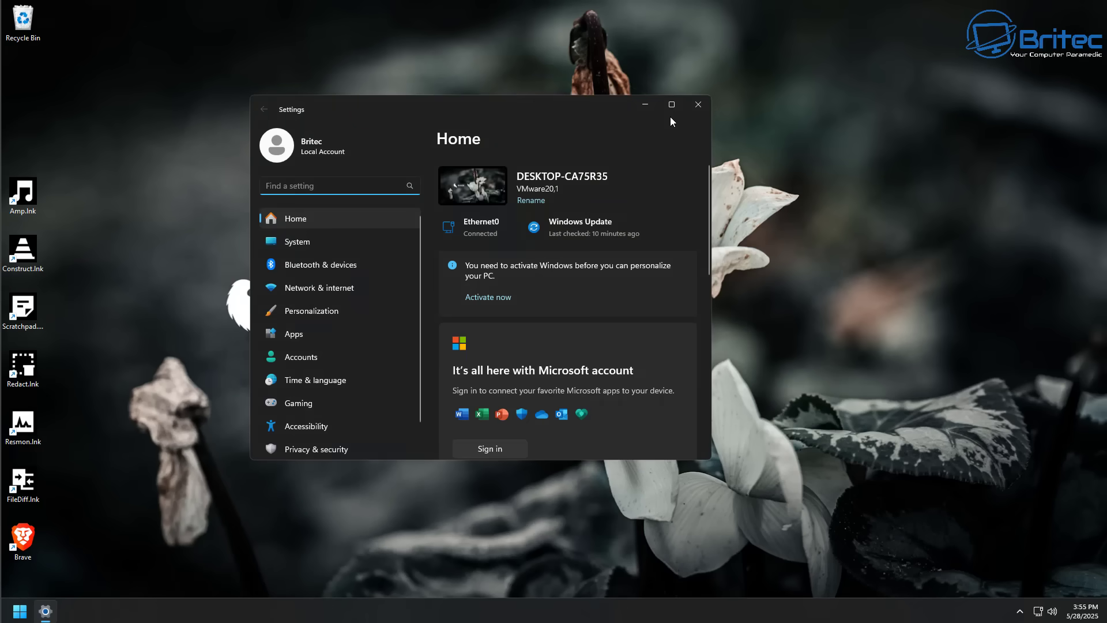
click(671, 105)
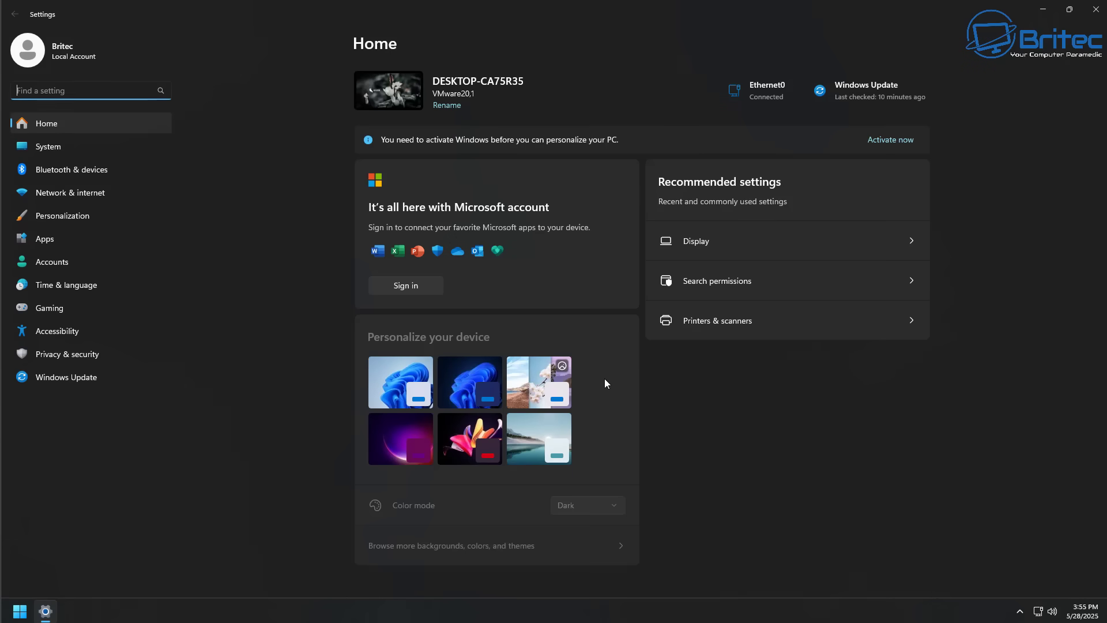
click(56, 355)
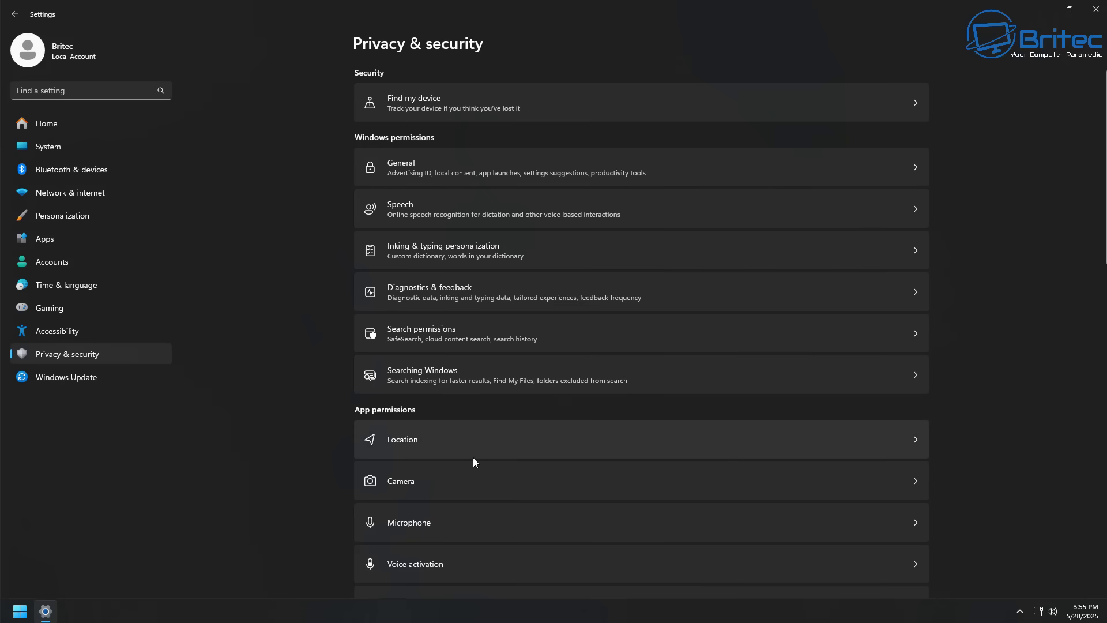
scroll(472, 459, down, 4)
click(506, 205)
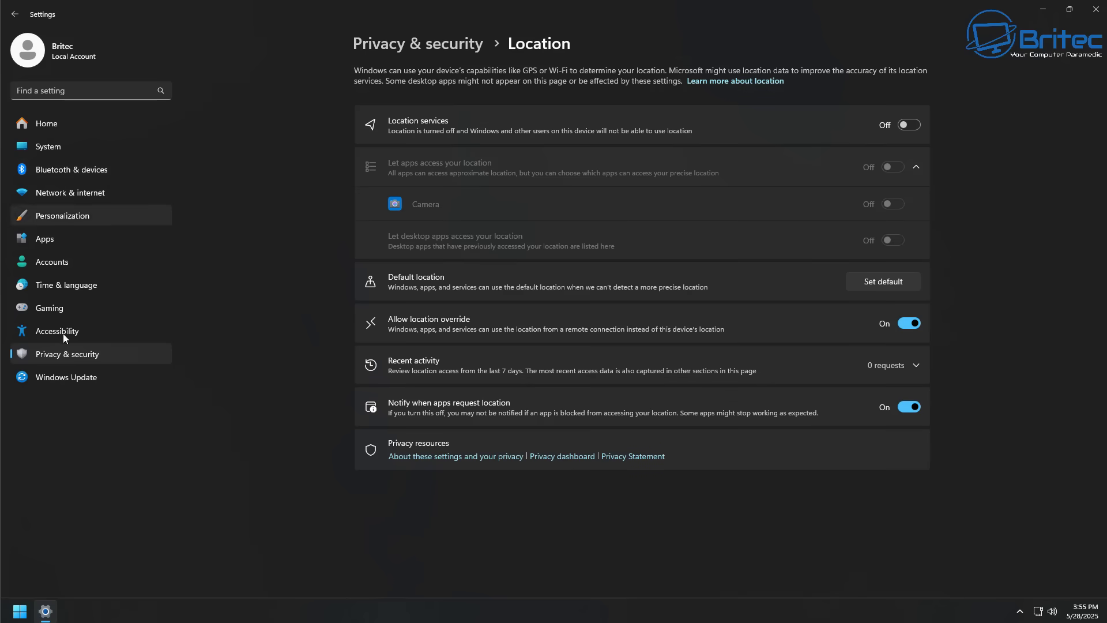
click(15, 14)
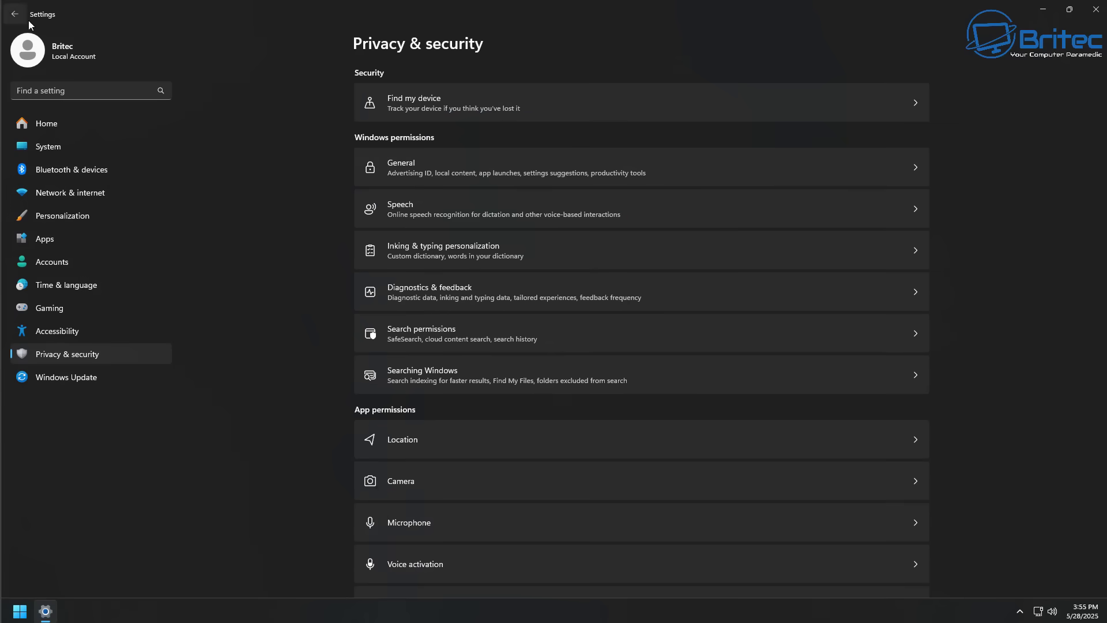
scroll(478, 490, down, 3)
click(462, 449)
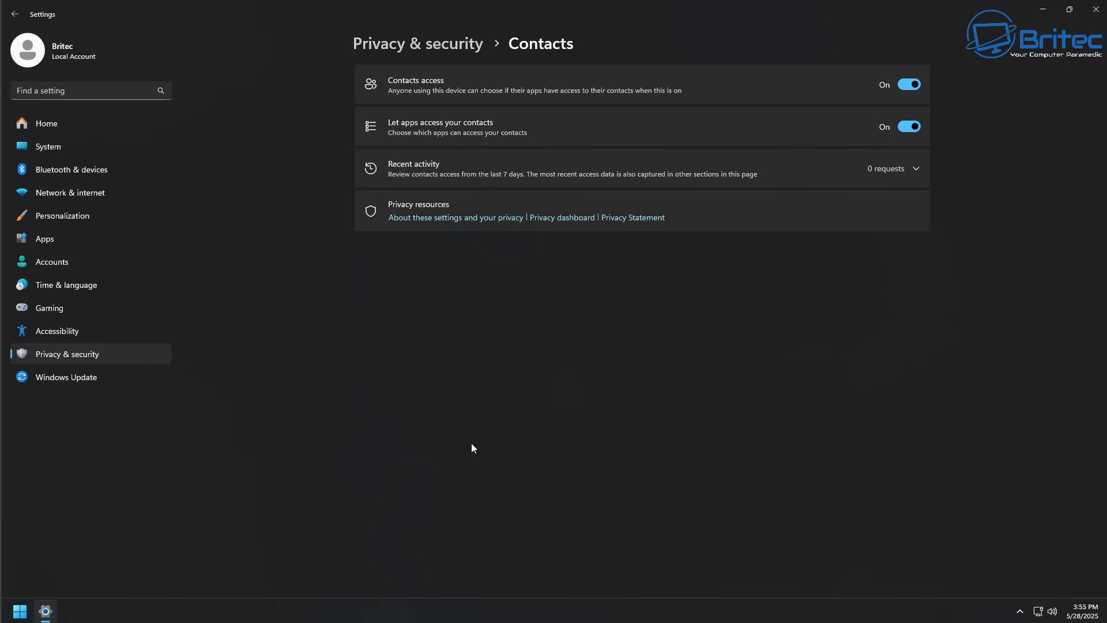
click(15, 13)
scroll(554, 453, down, 6)
scroll(564, 492, down, 7)
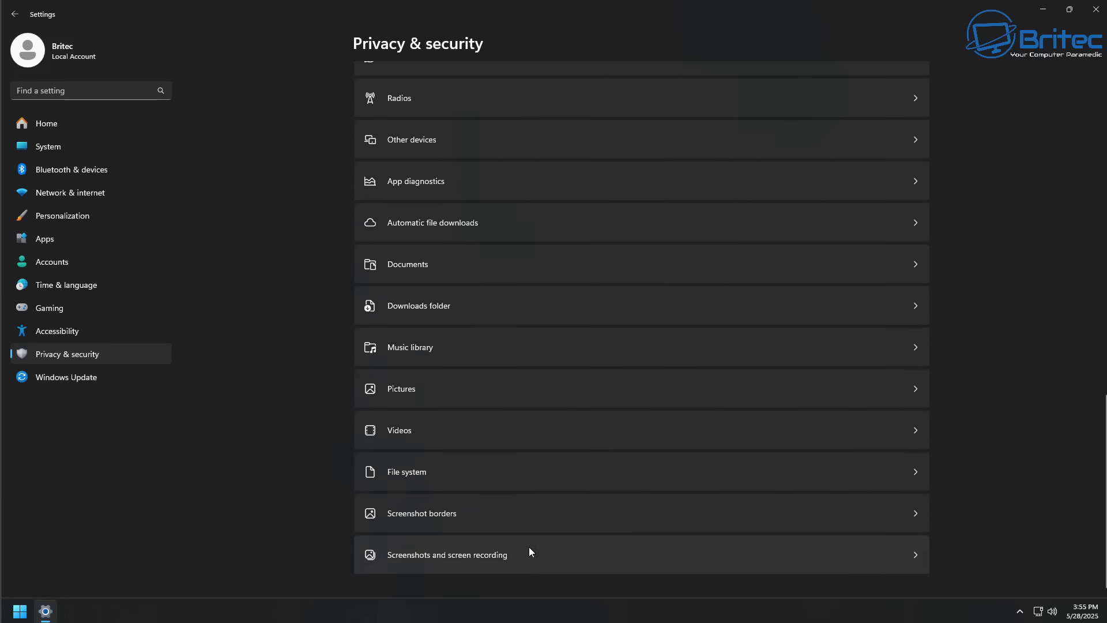
click(528, 549)
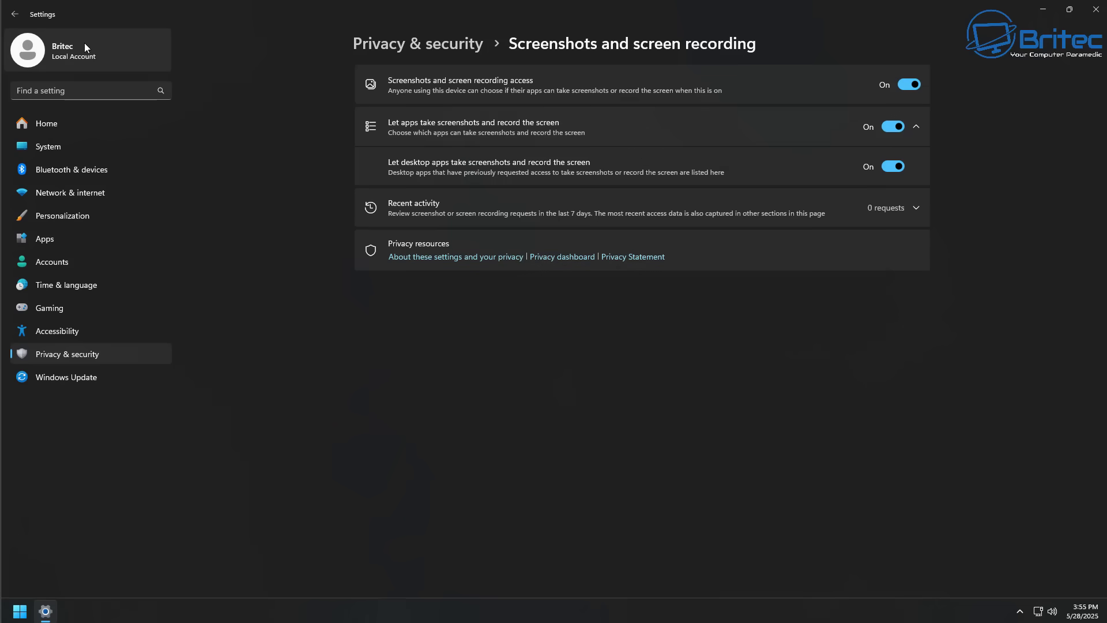
click(12, 15)
scroll(499, 479, down, 4)
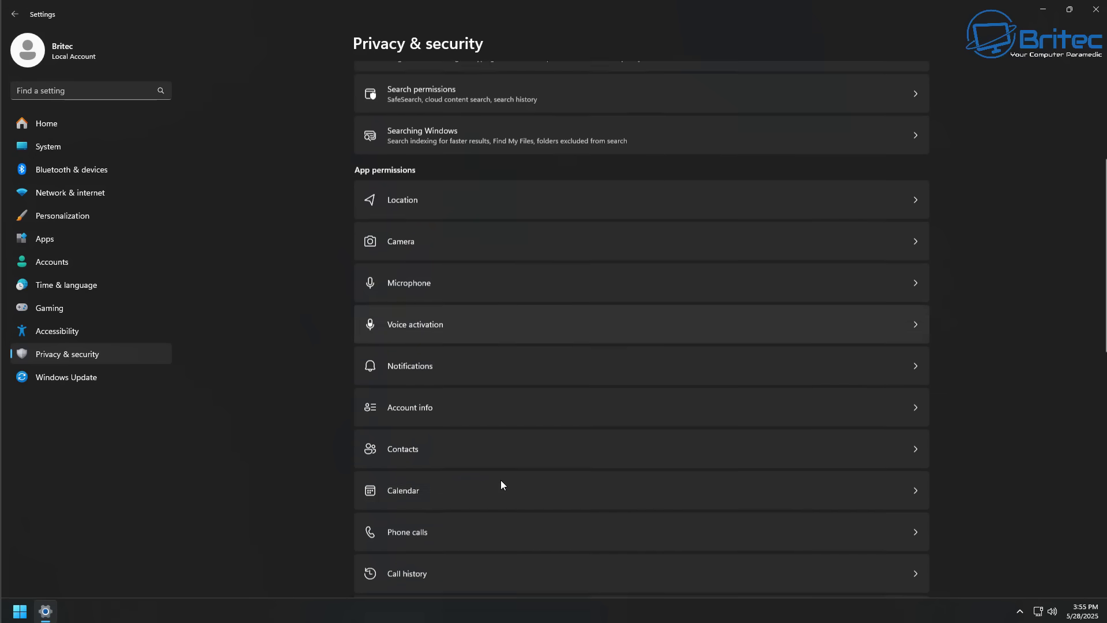
click(453, 365)
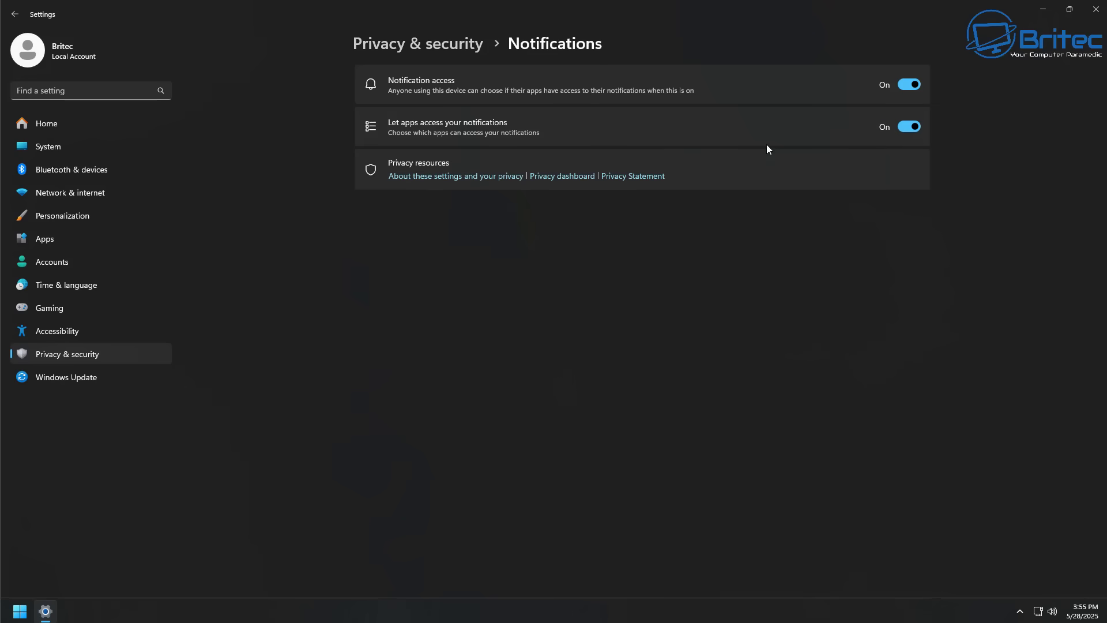
click(14, 14)
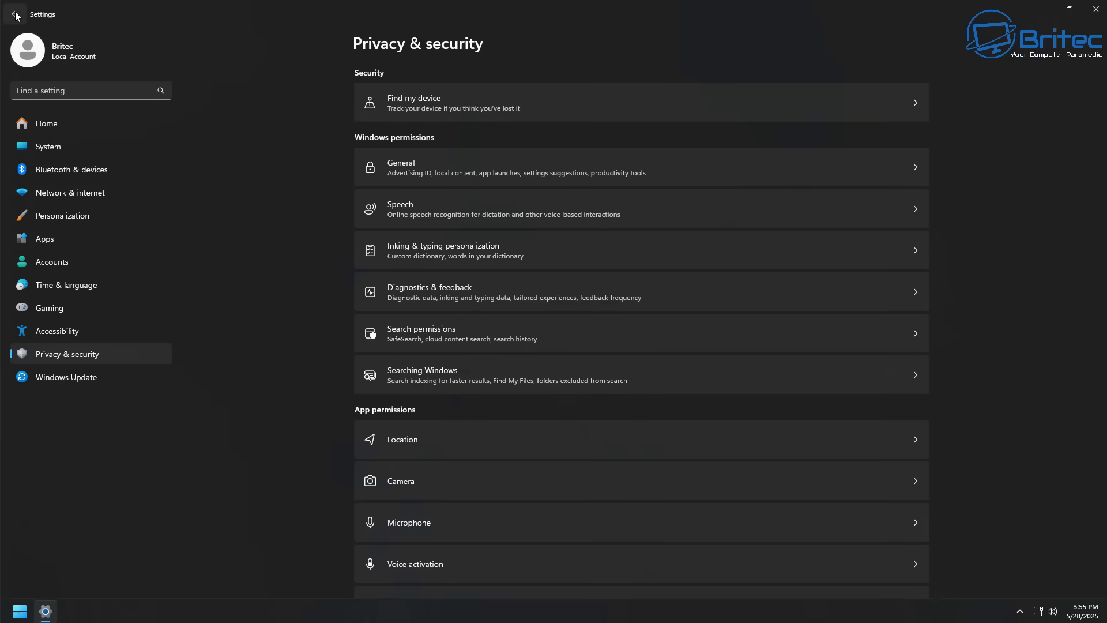
Step: Close the Settings window to return to the RAVEN desktop
click(1095, 11)
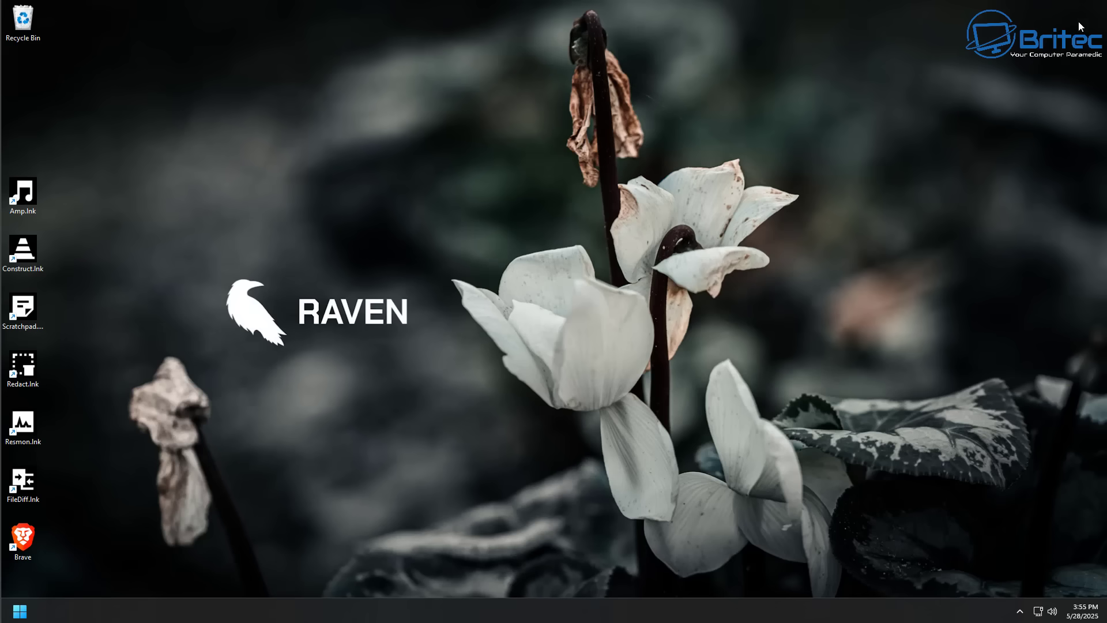
double_click(33, 193)
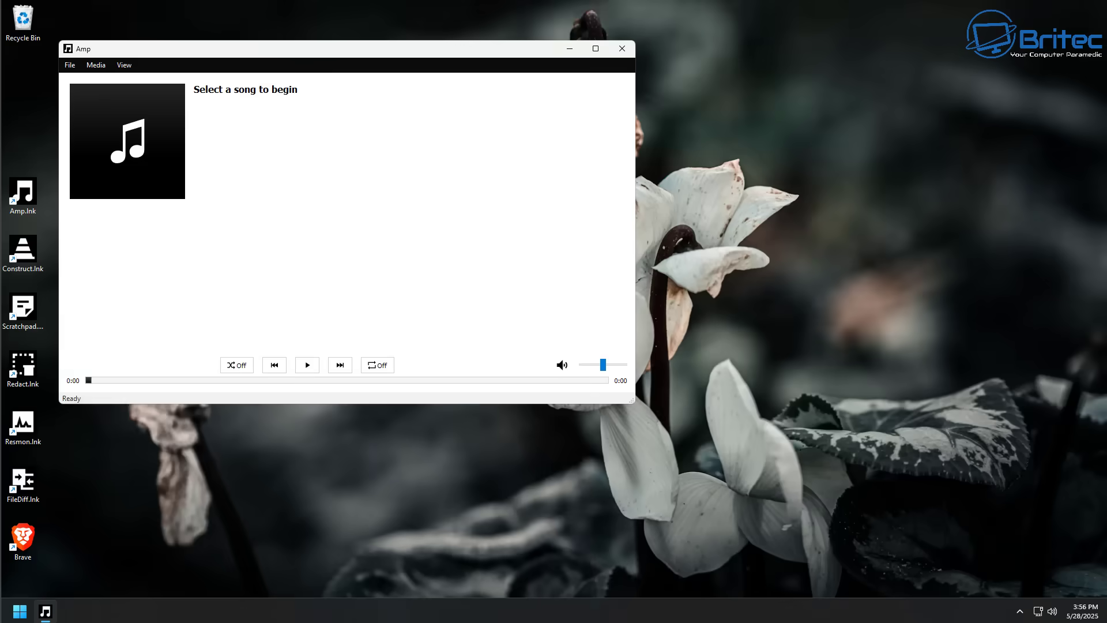
drag(283, 49, 478, 104)
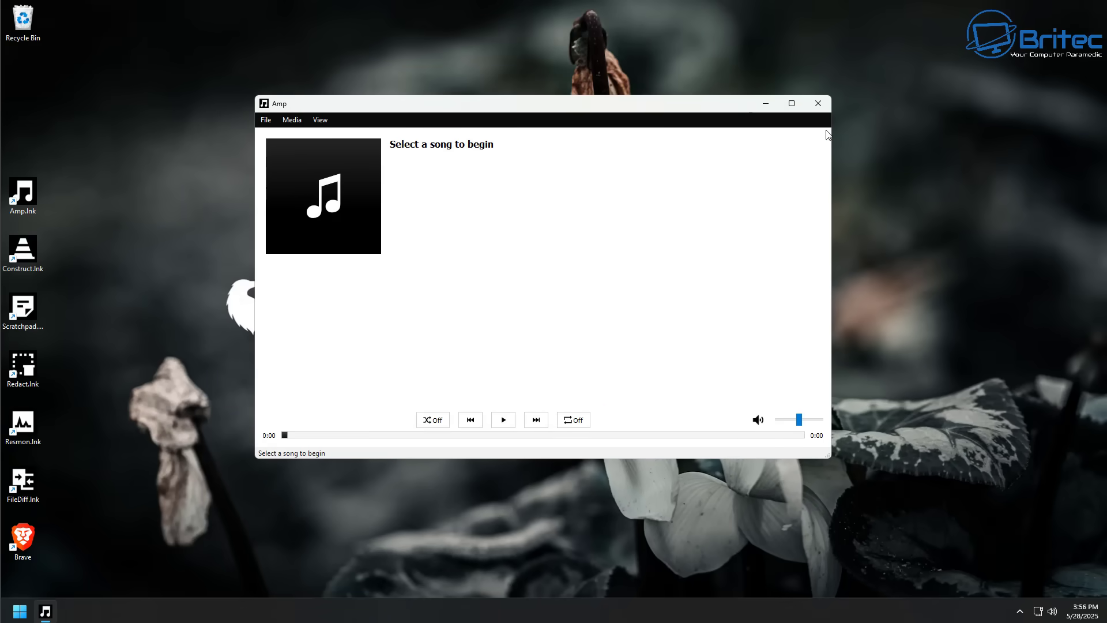
click(818, 101)
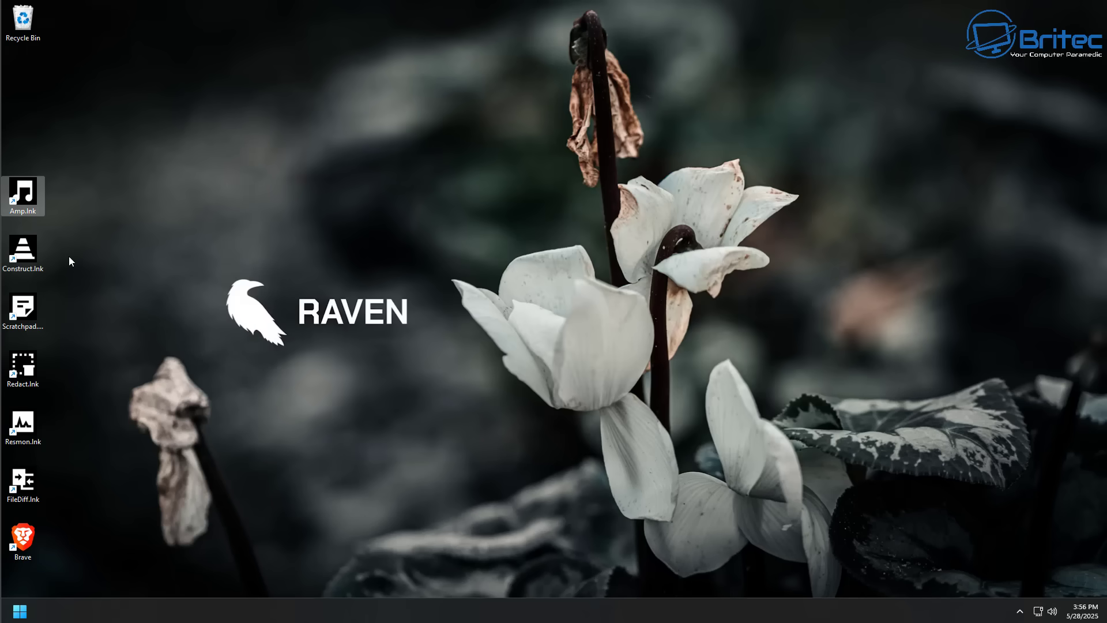
double_click(29, 249)
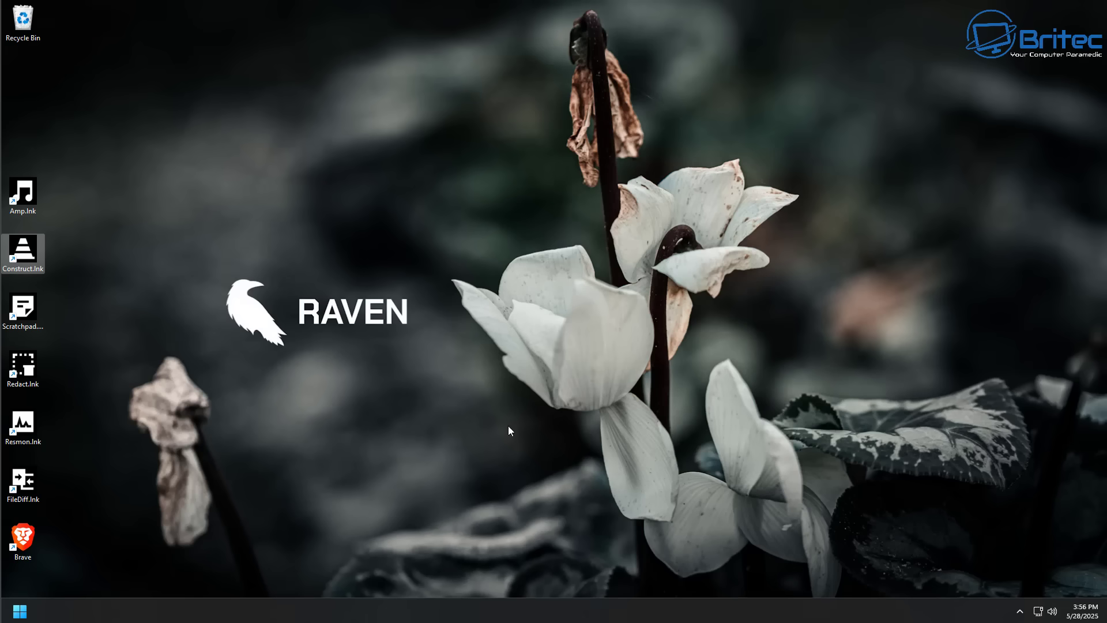
mouse_move(31, 318)
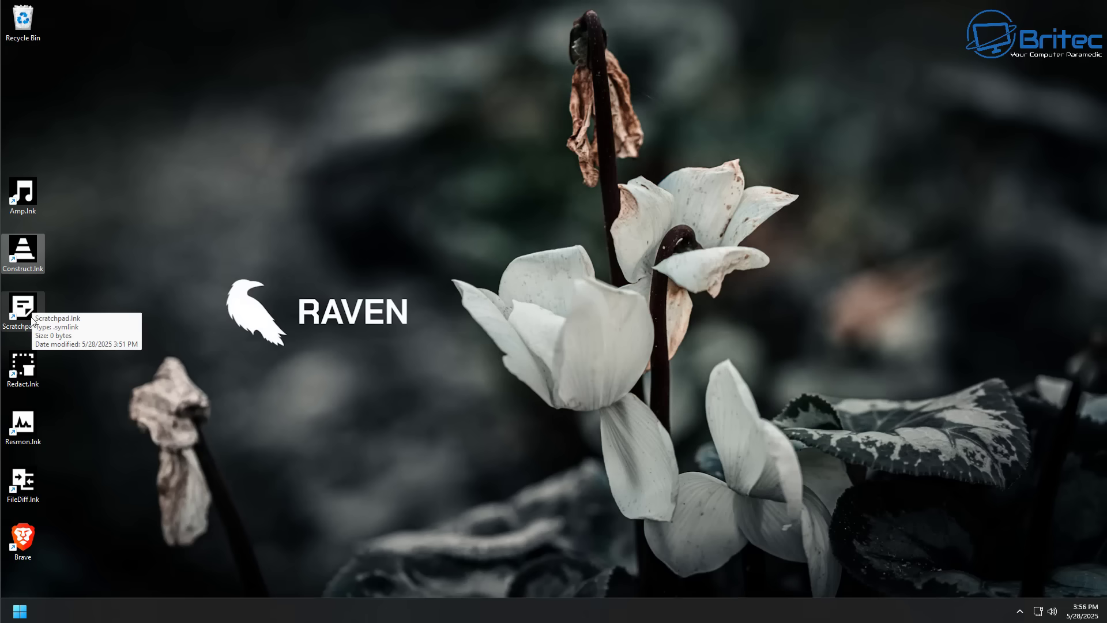
double_click(28, 252)
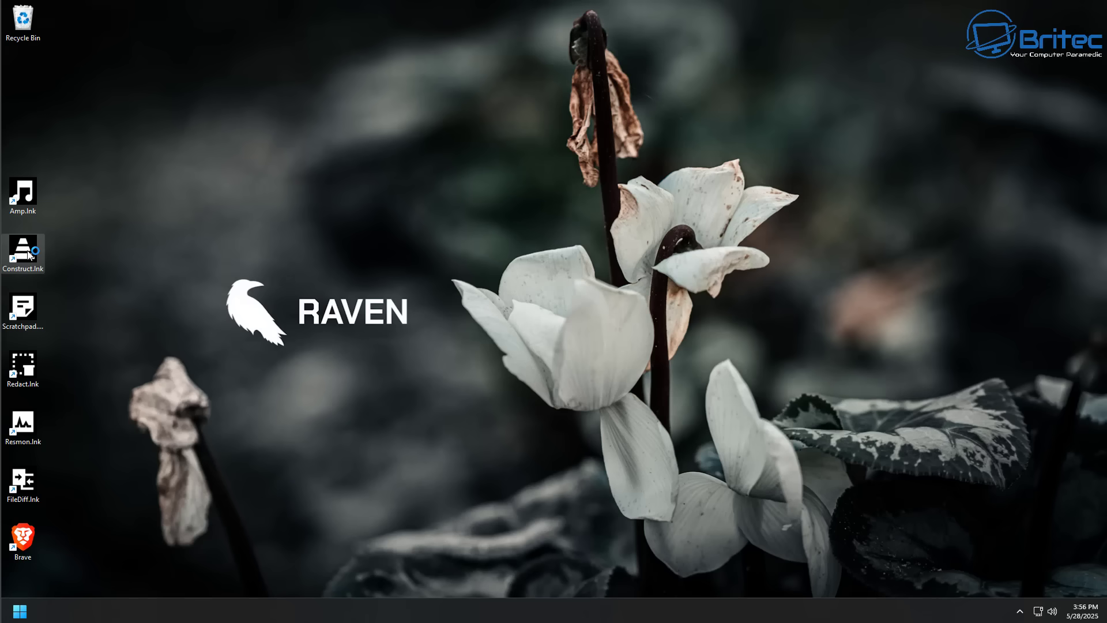
click(31, 311)
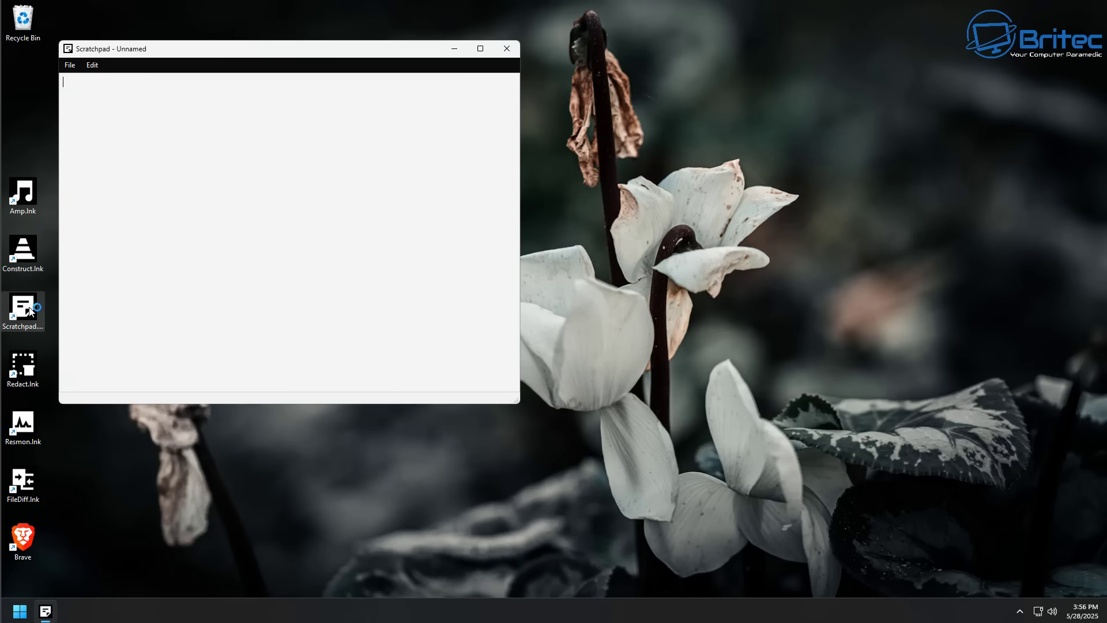
drag(210, 58, 519, 105)
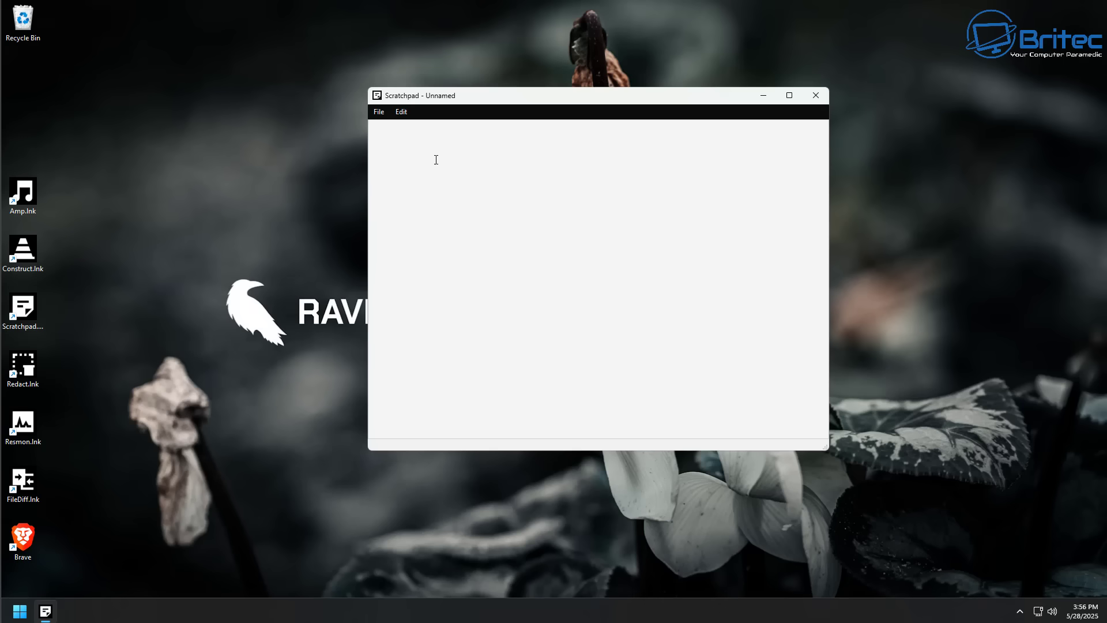
click(814, 97)
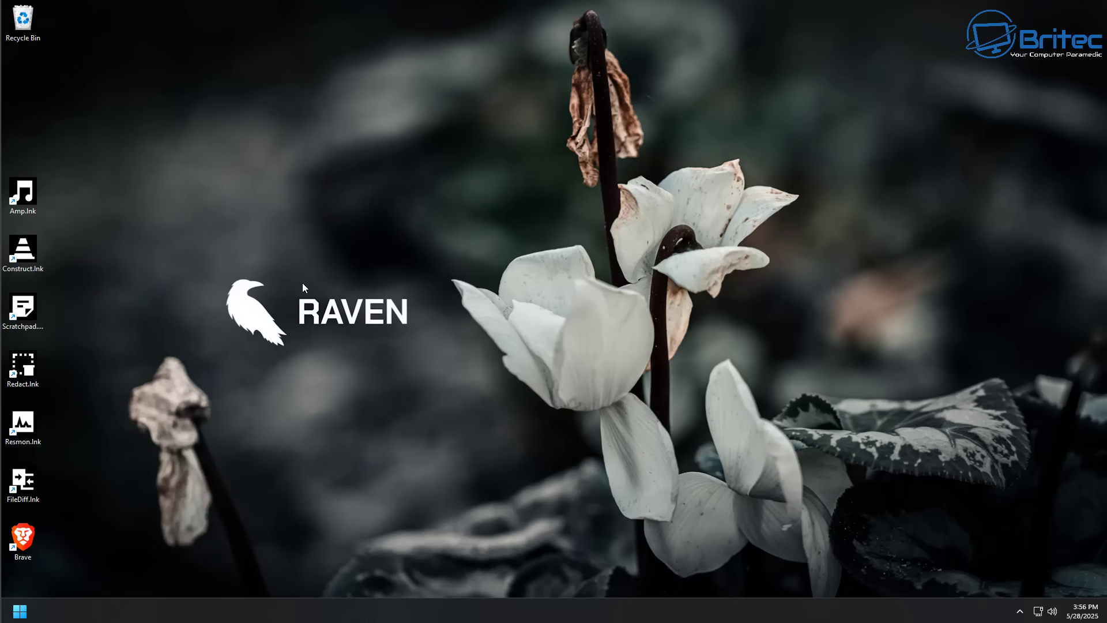
Step: Launch Resmon from the desktop, review its process list, and close it
double_click(23, 426)
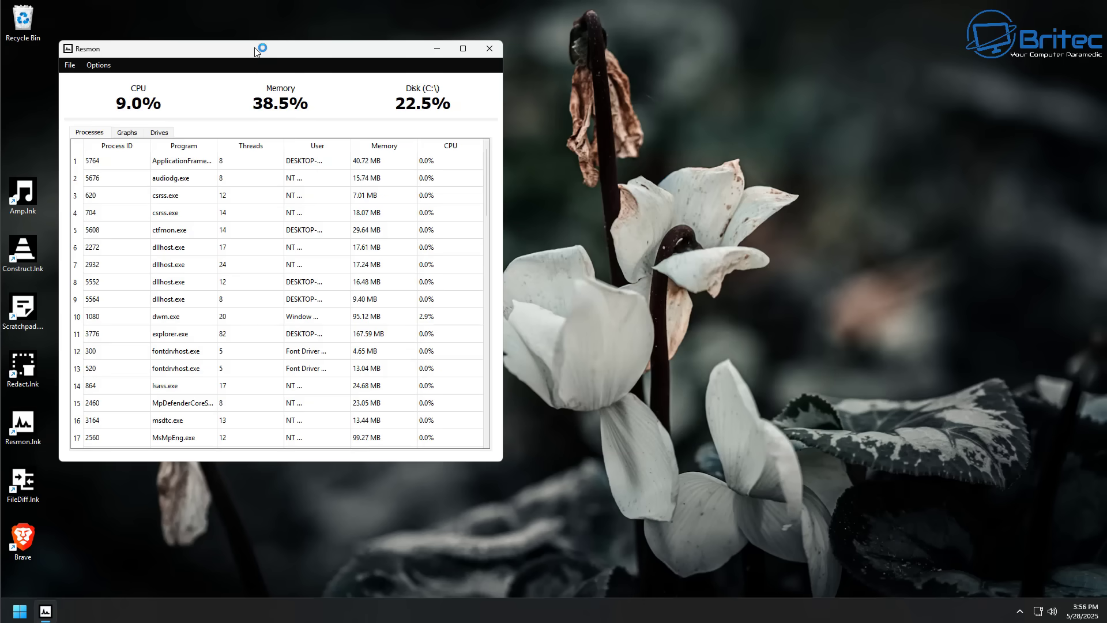
drag(257, 52, 553, 97)
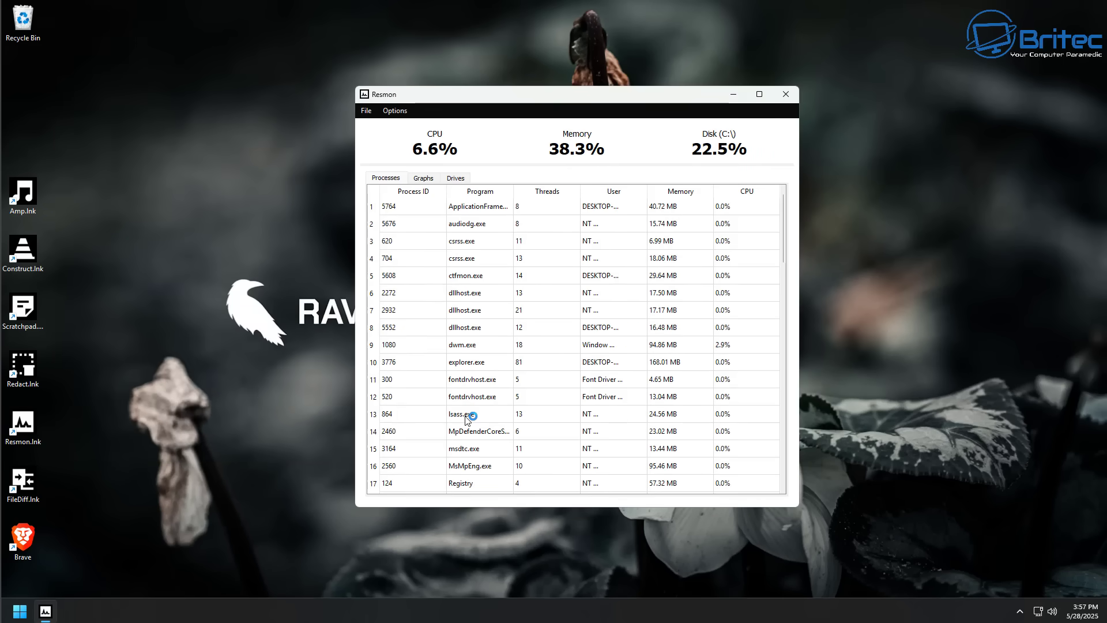
scroll(541, 426, down, 9)
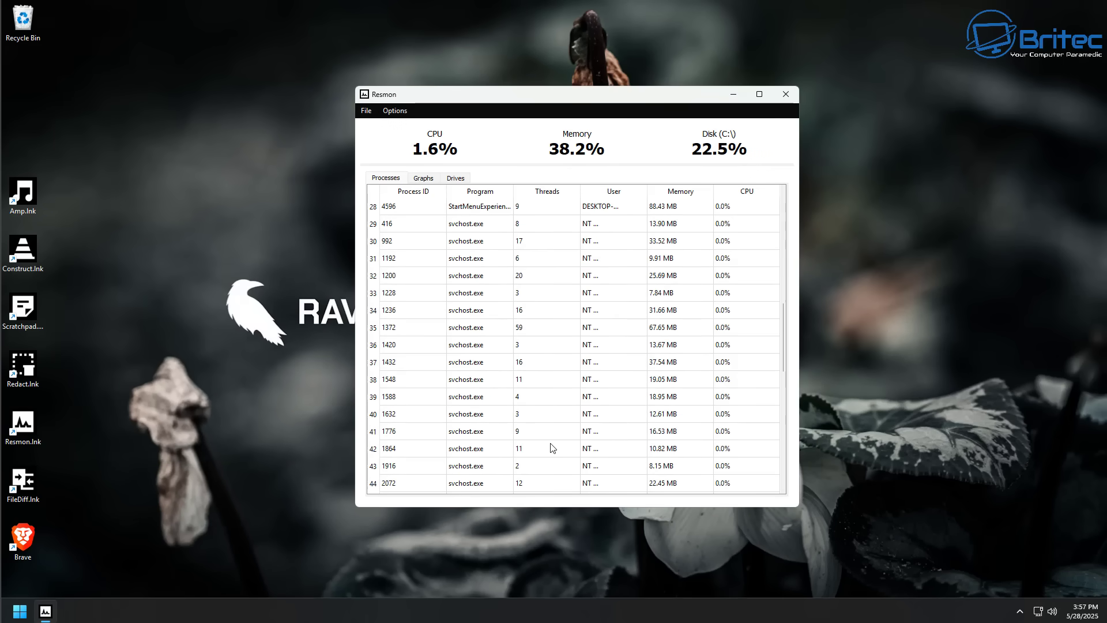
scroll(552, 448, down, 9)
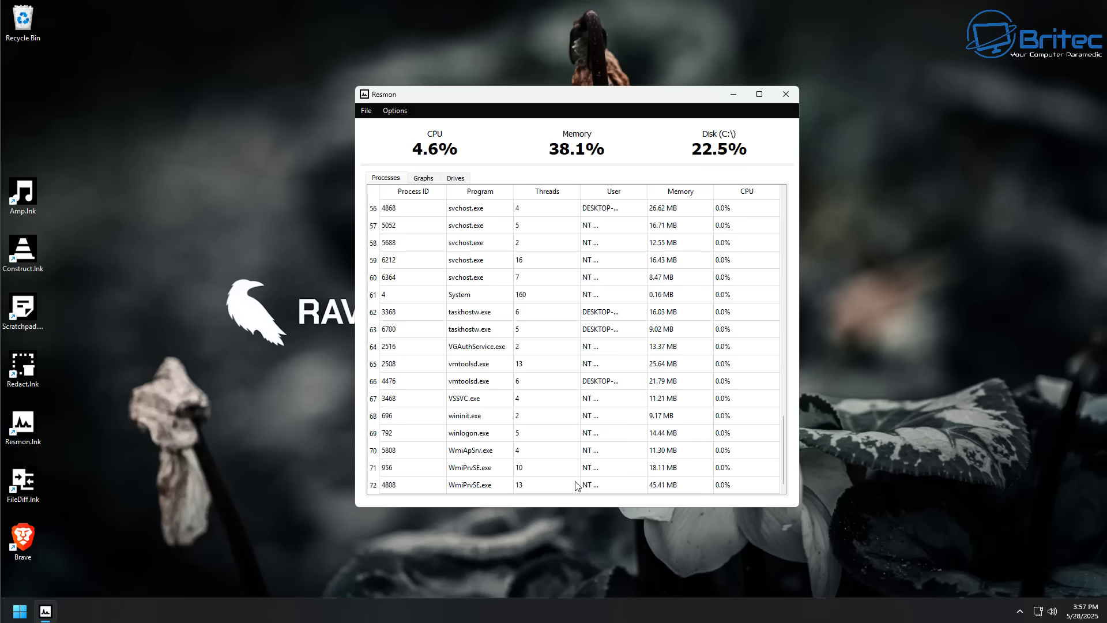
scroll(578, 483, up, 3)
scroll(578, 481, up, 3)
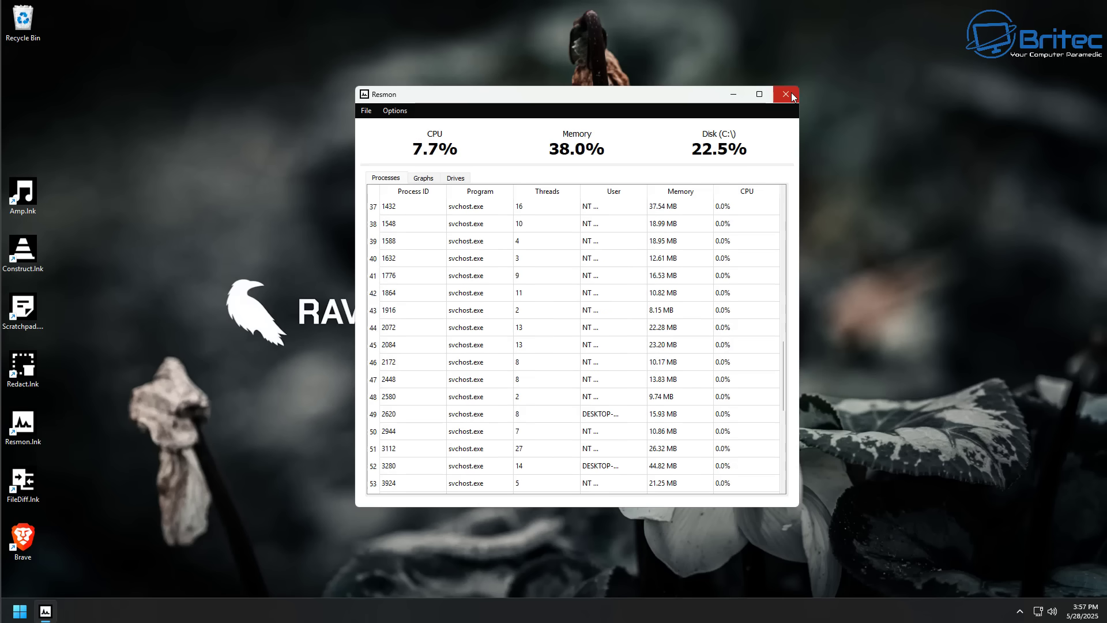
click(791, 96)
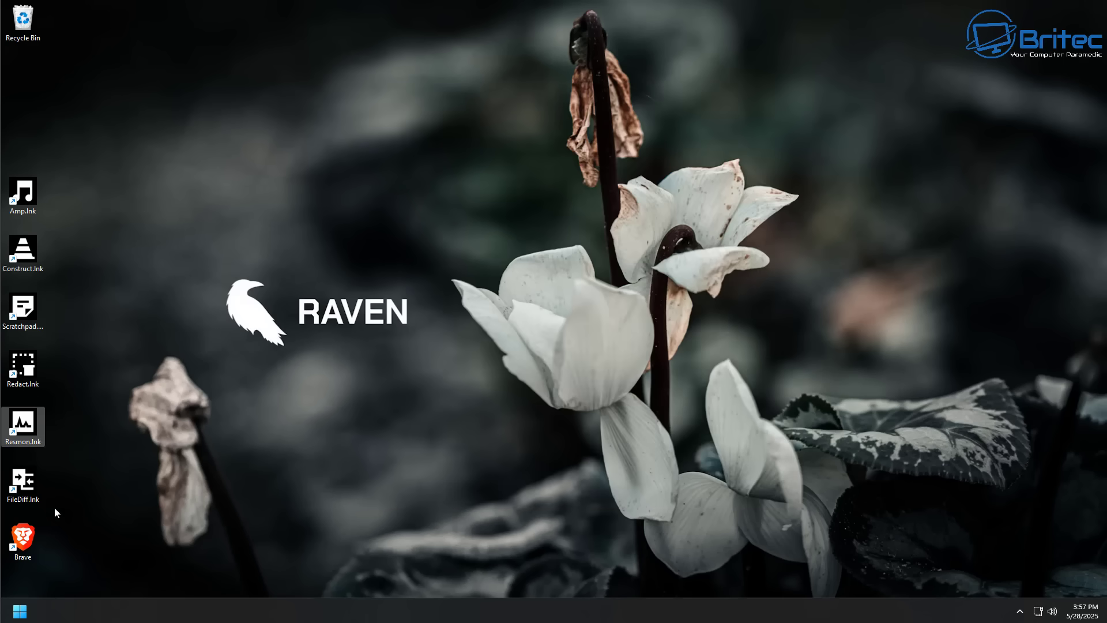
Step: Launch FileDiff from the desktop, center its empty window, and close it
double_click(19, 487)
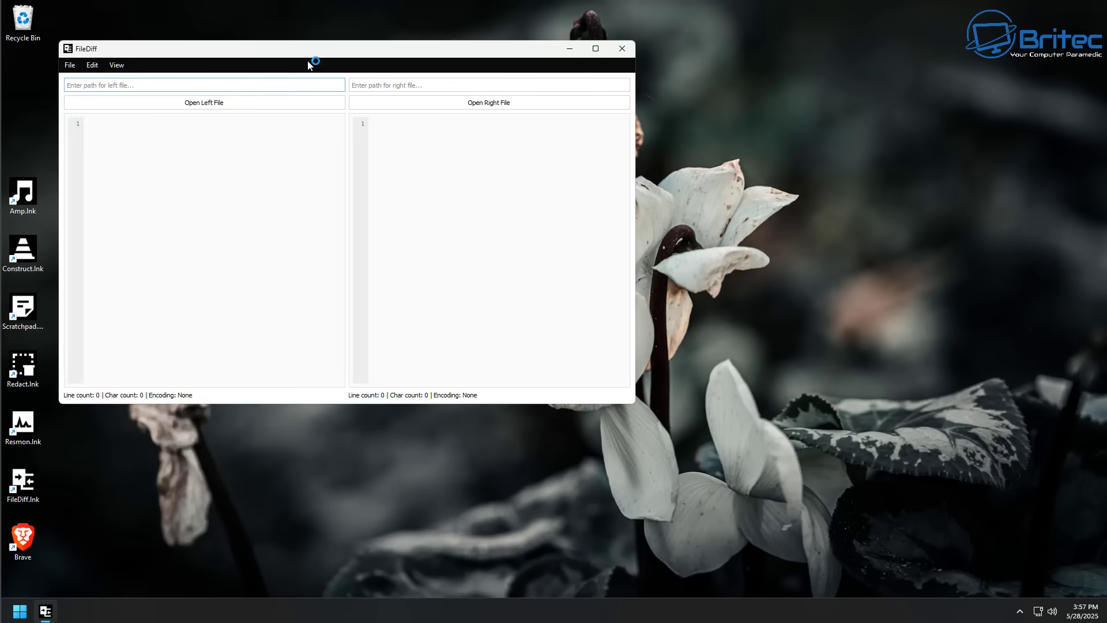
drag(289, 47, 542, 121)
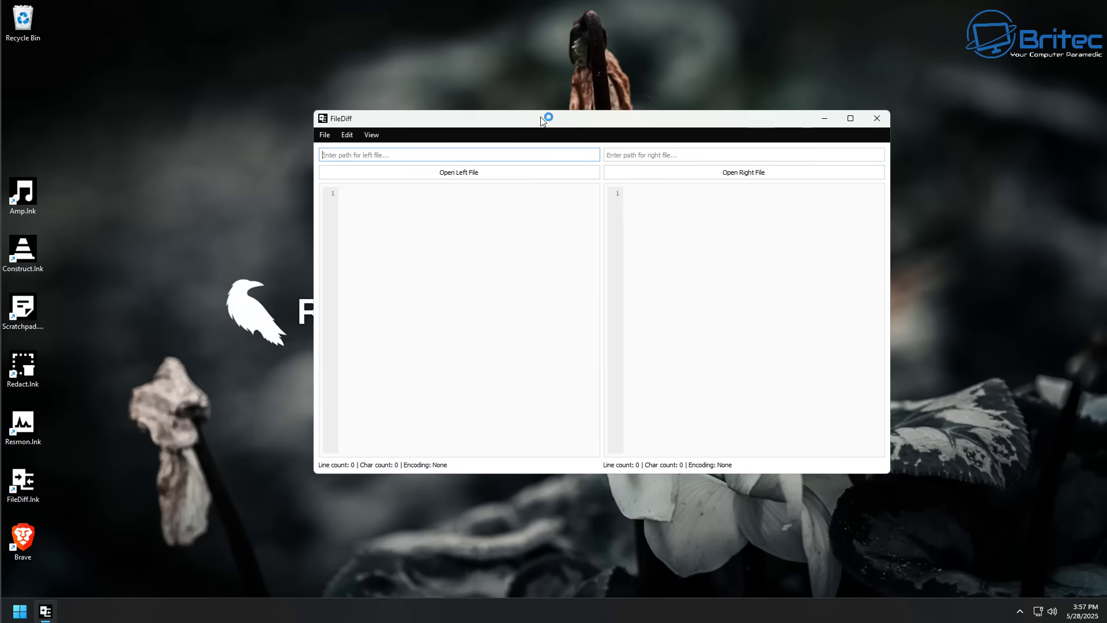
click(874, 120)
right_click(358, 614)
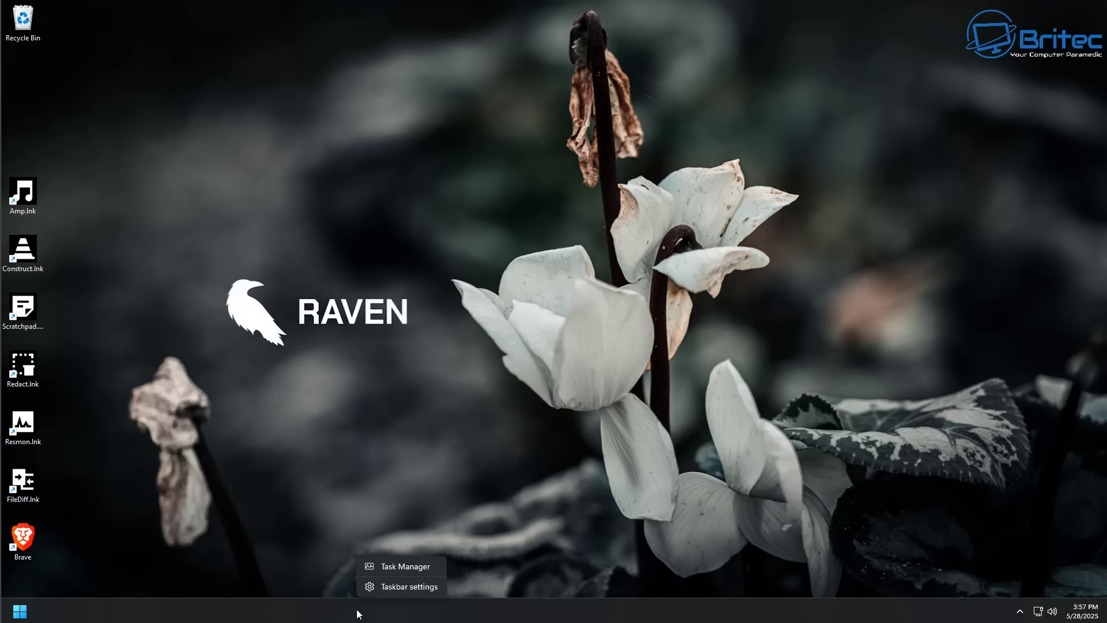
click(408, 565)
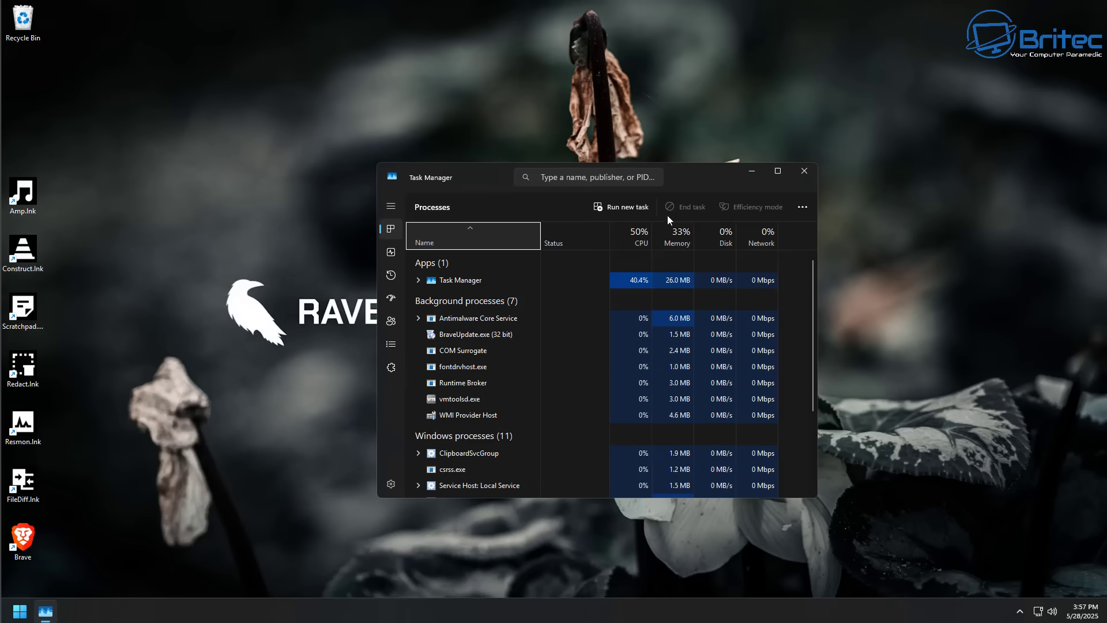
drag(698, 180, 650, 130)
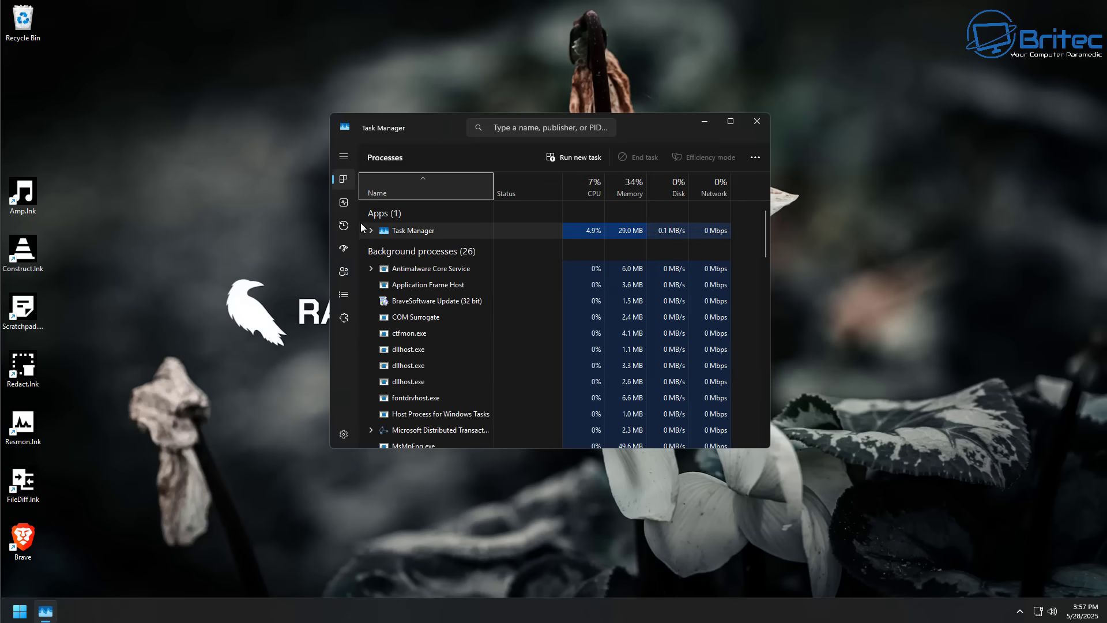
click(344, 204)
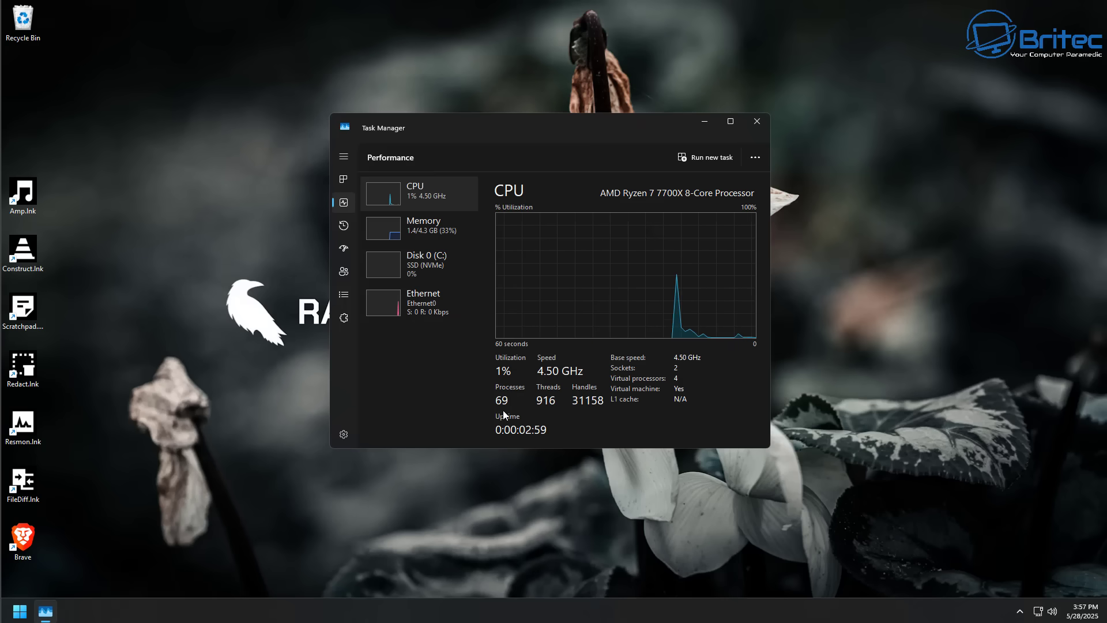
click(426, 241)
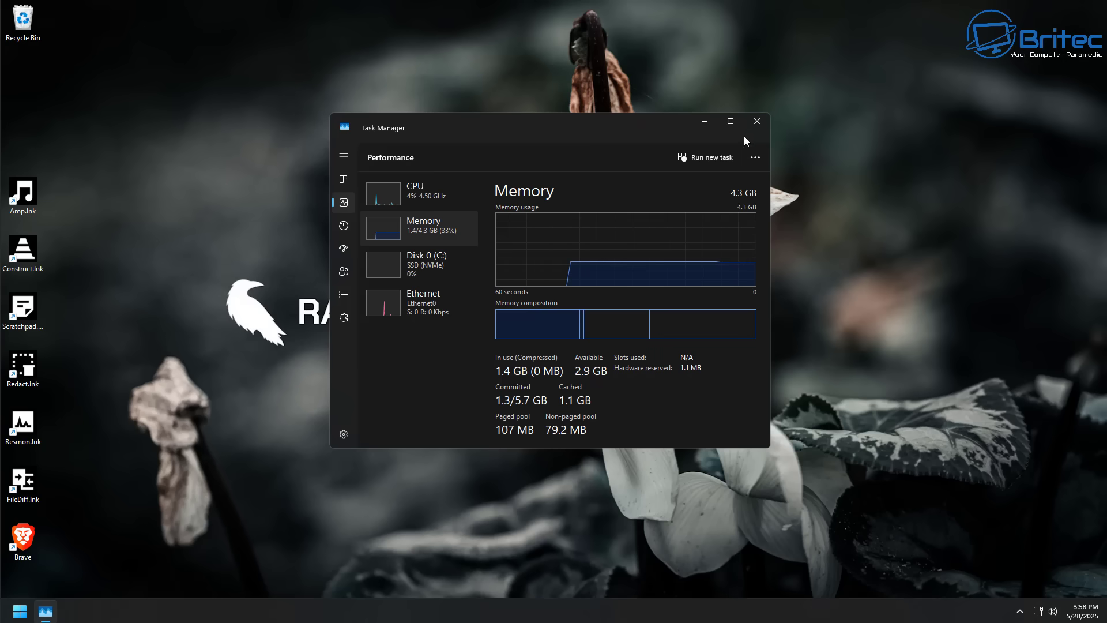
click(756, 123)
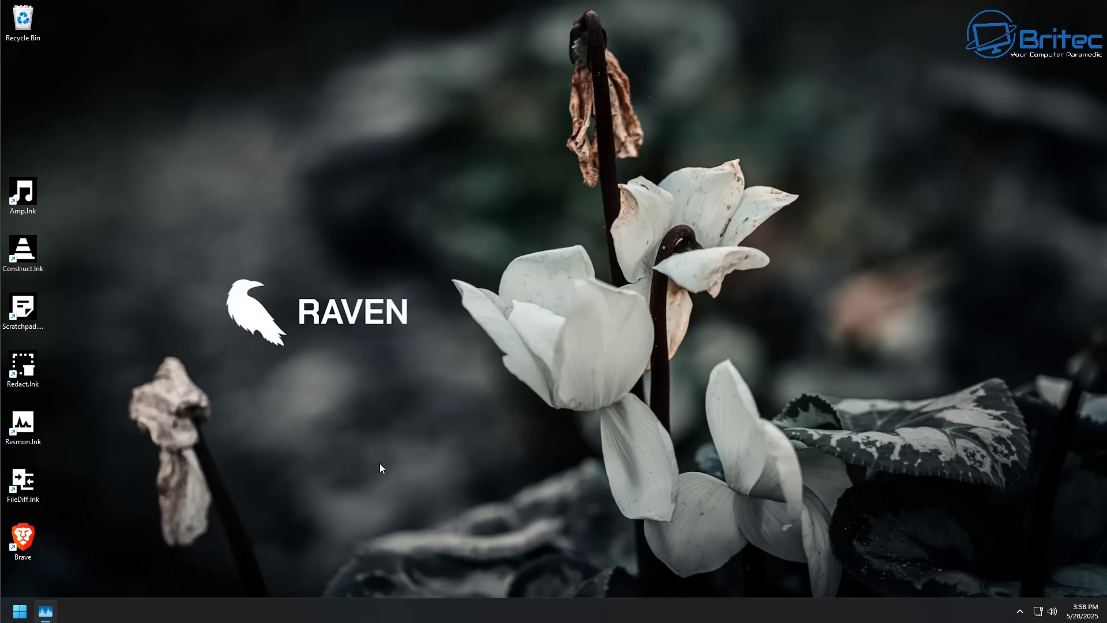
Step: Review the trimmed All apps list in Start, then return to pinned apps
click(21, 613)
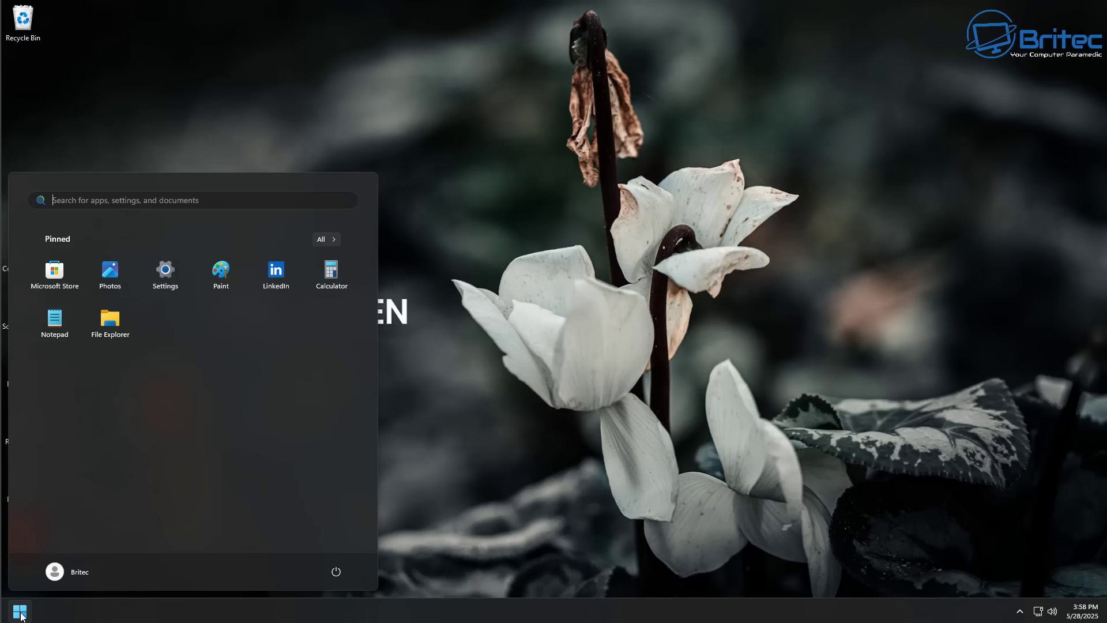
click(322, 241)
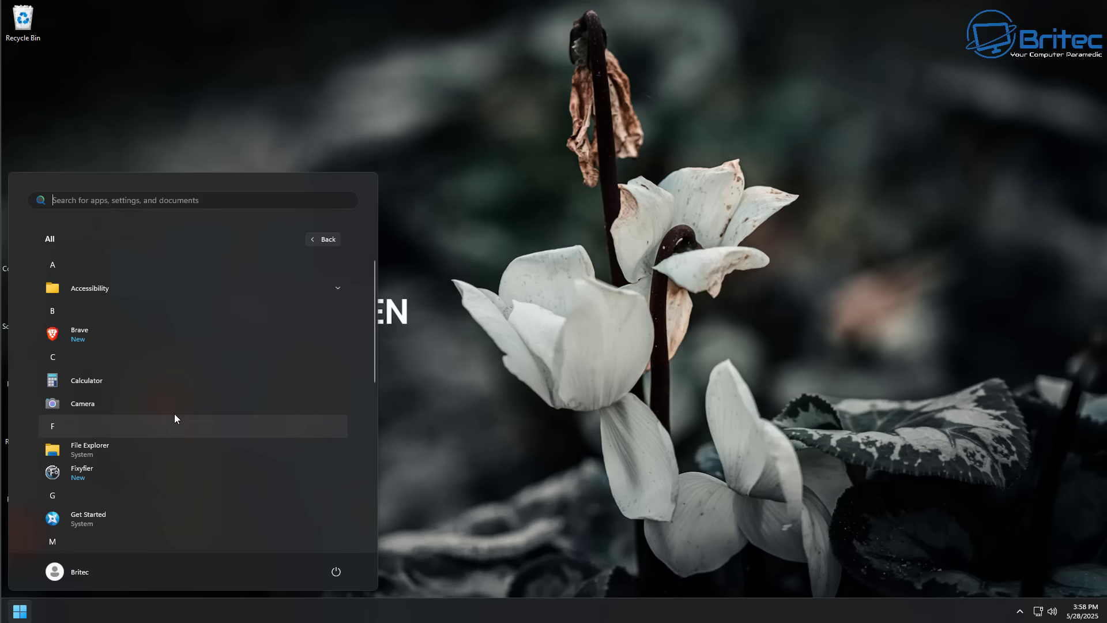
scroll(134, 445, down, 2)
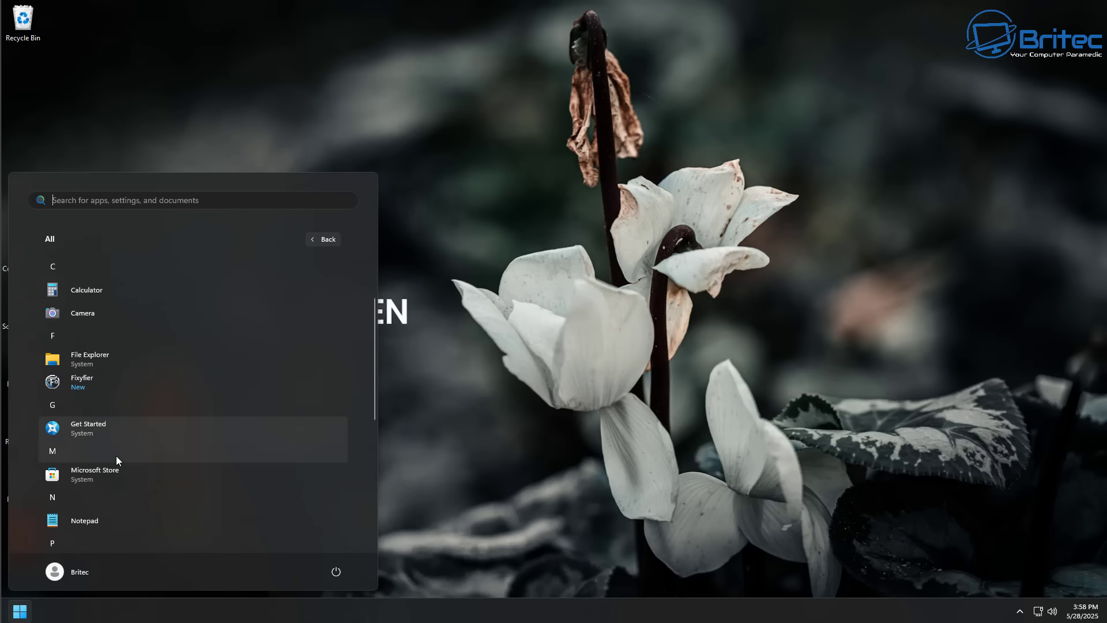
scroll(116, 455, down, 4)
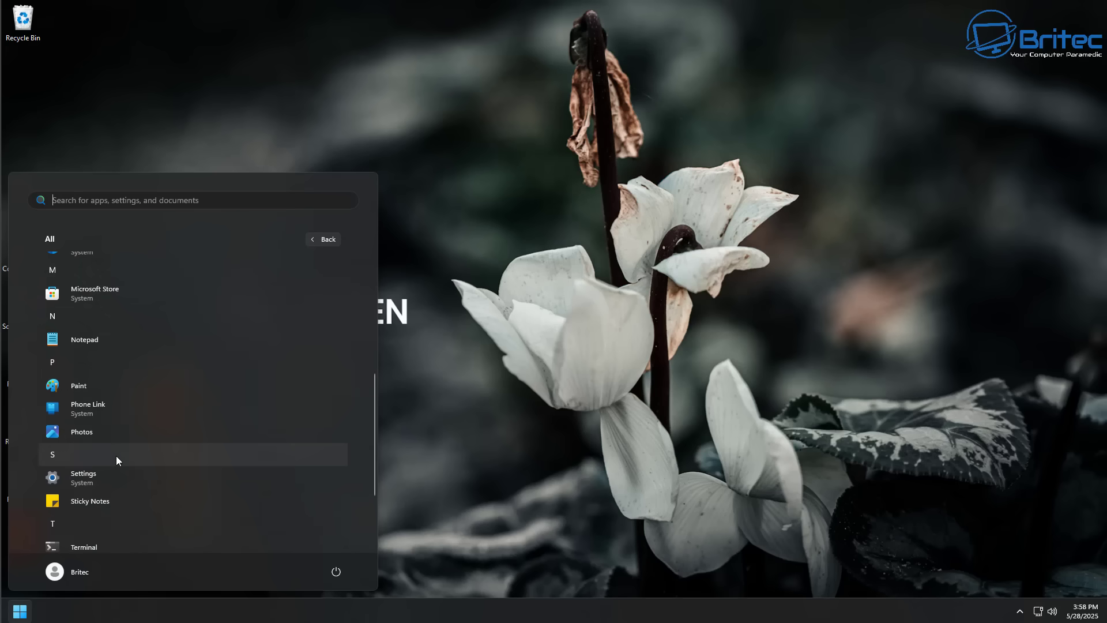
scroll(116, 459, down, 2)
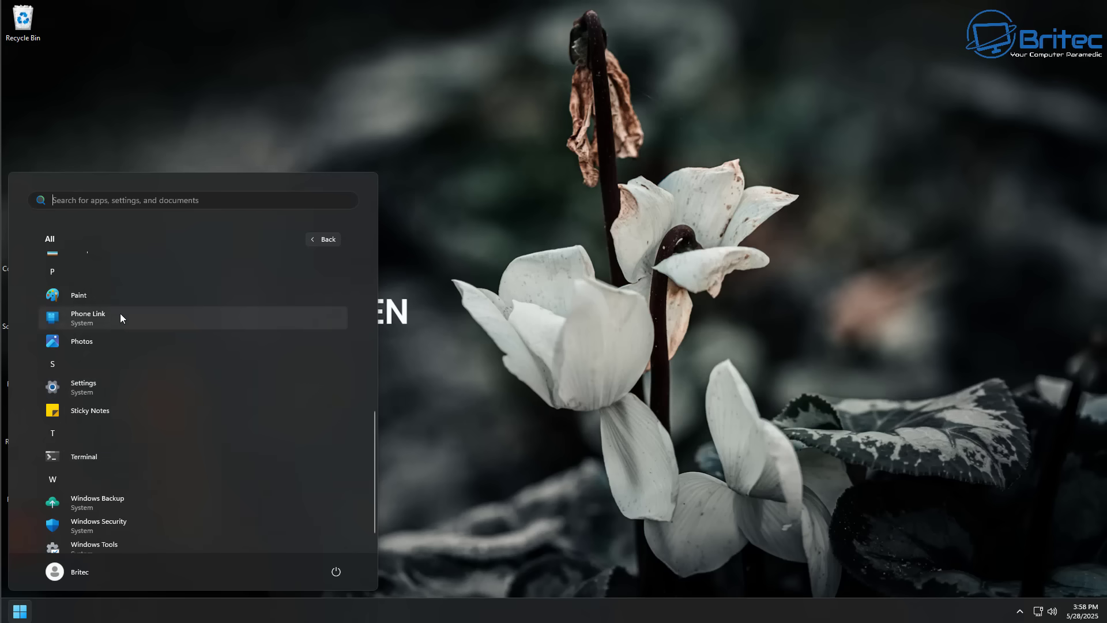
scroll(146, 485, down, 1)
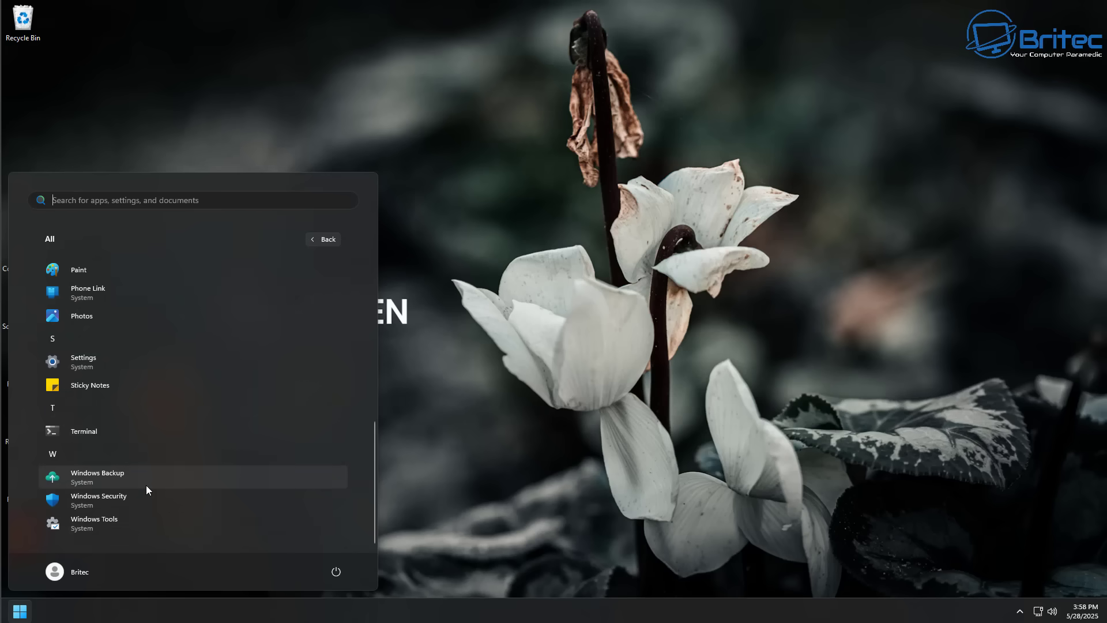
scroll(144, 531, up, 9)
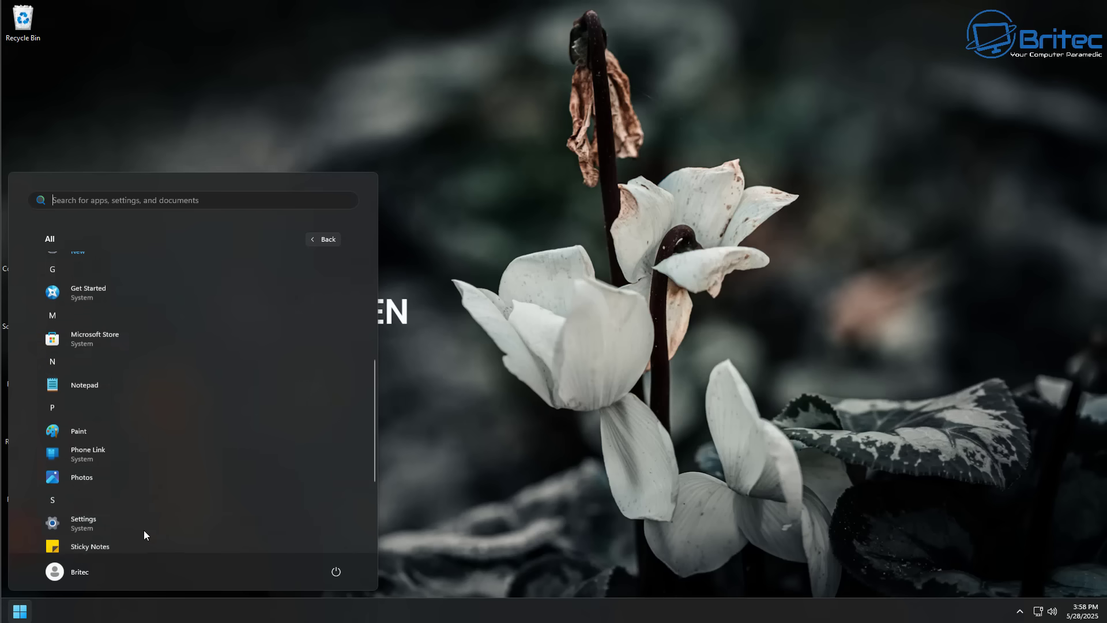
click(321, 238)
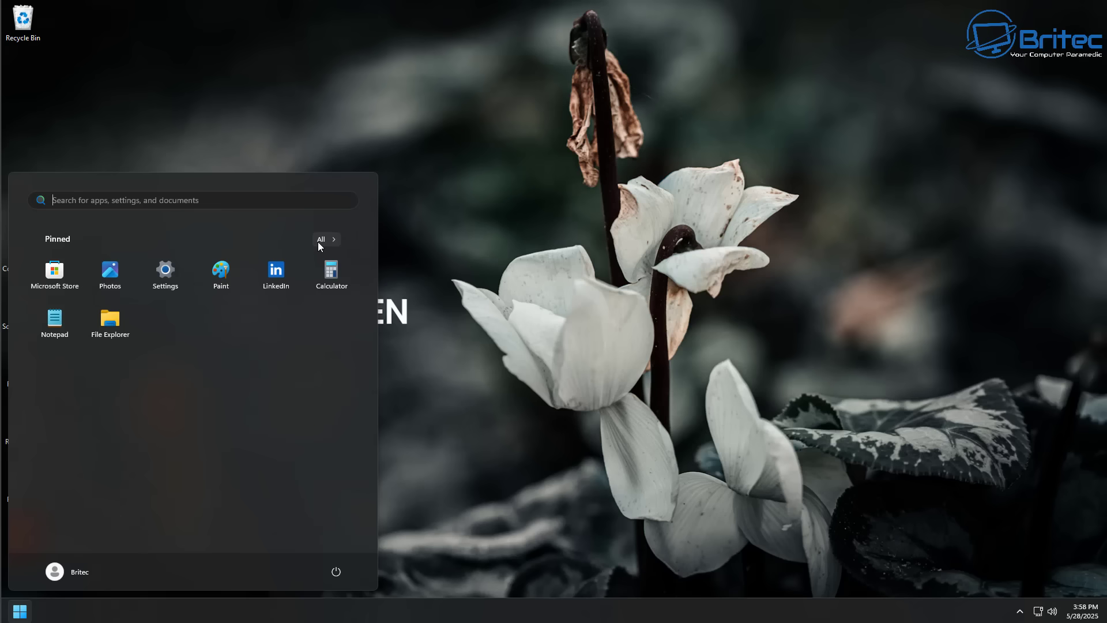
click(483, 313)
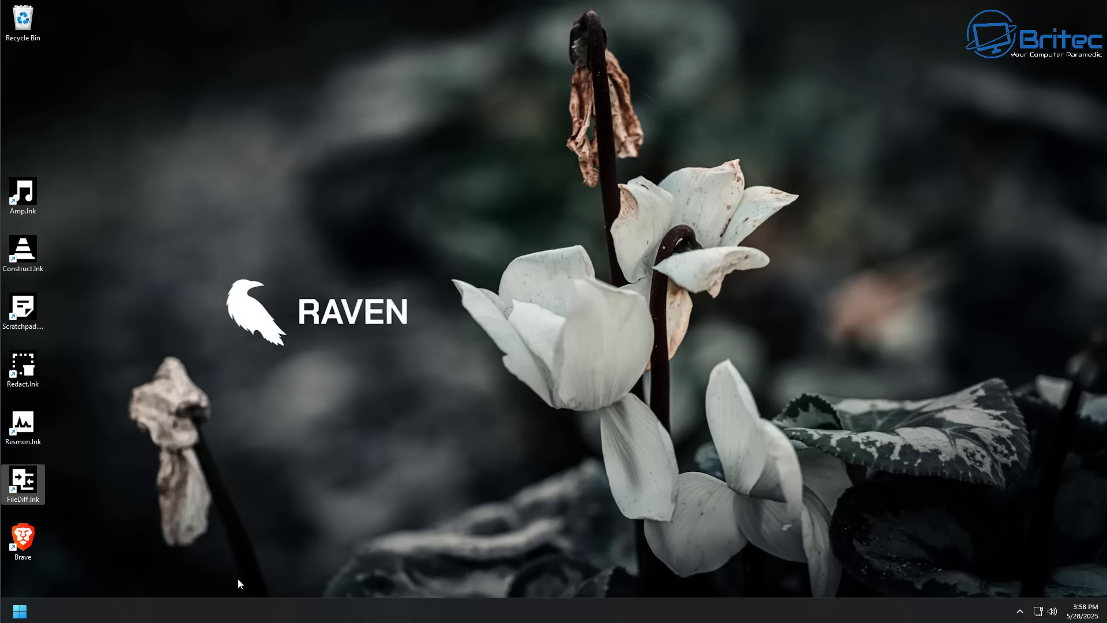
Step: Pin File Explorer to the taskbar from its Start menu entry
click(22, 613)
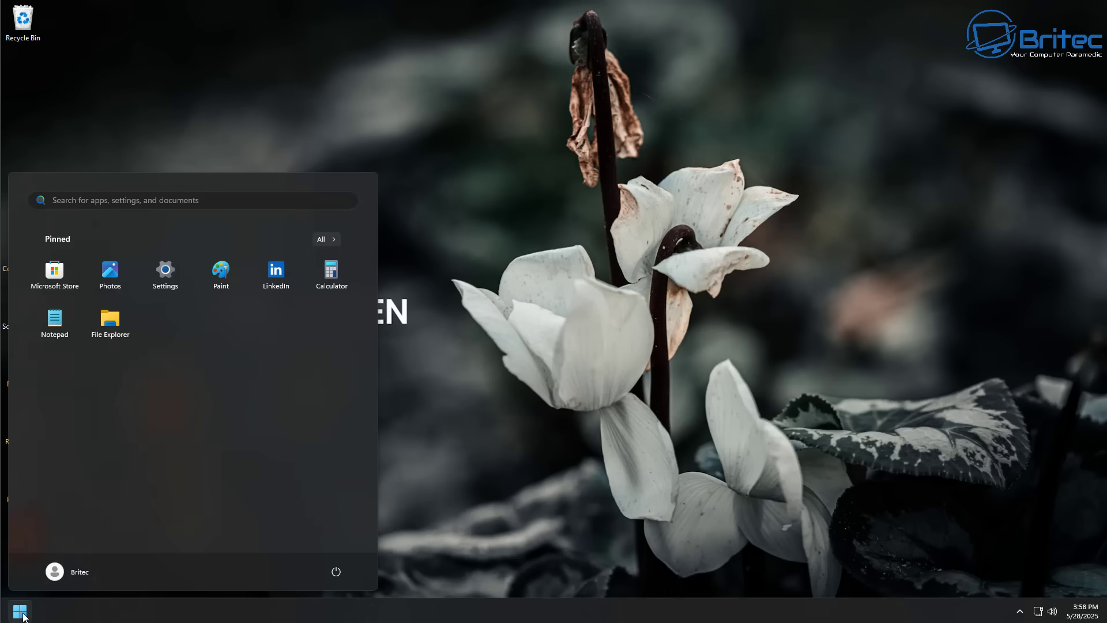
right_click(118, 322)
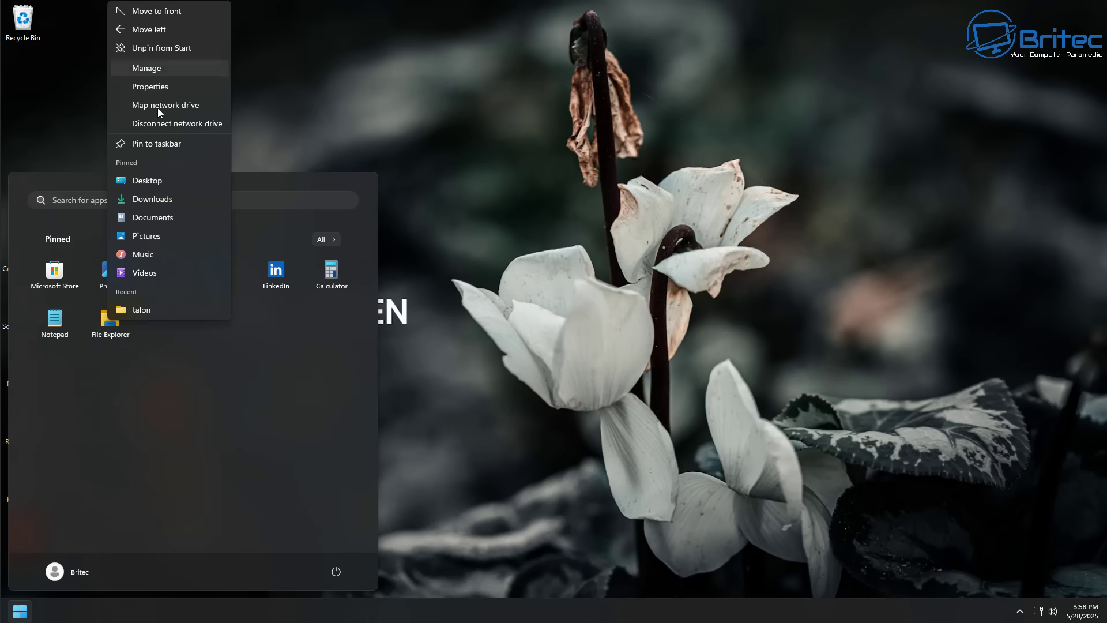
click(161, 144)
Step: Show Downloads' talon.zip, DefenderRemover.exe and talon as Extra large icons, then close Explorer
click(636, 349)
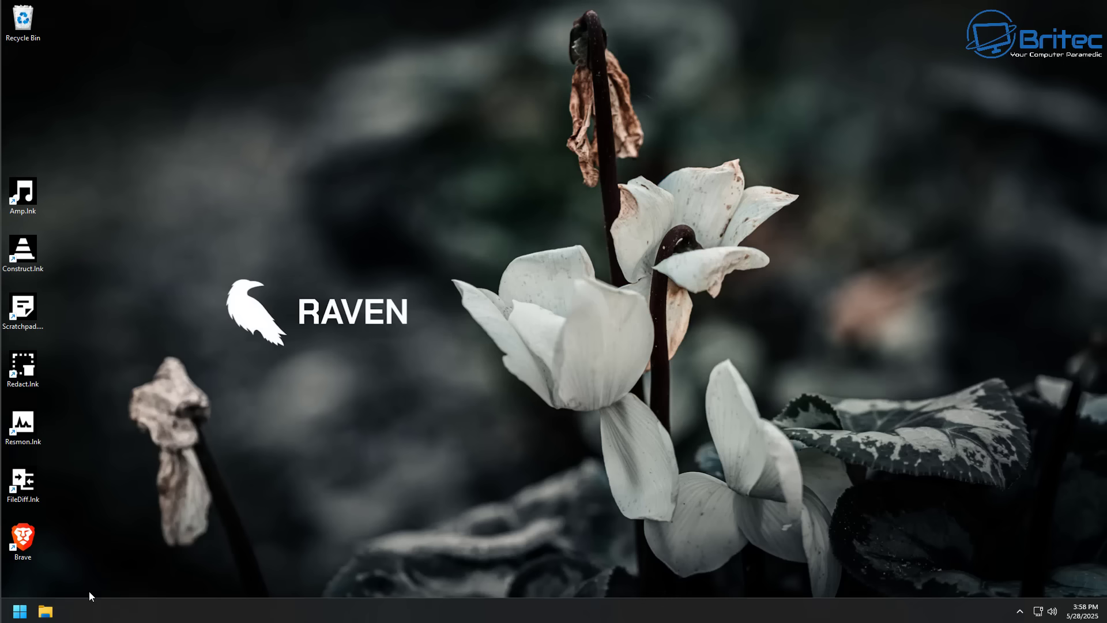
click(47, 610)
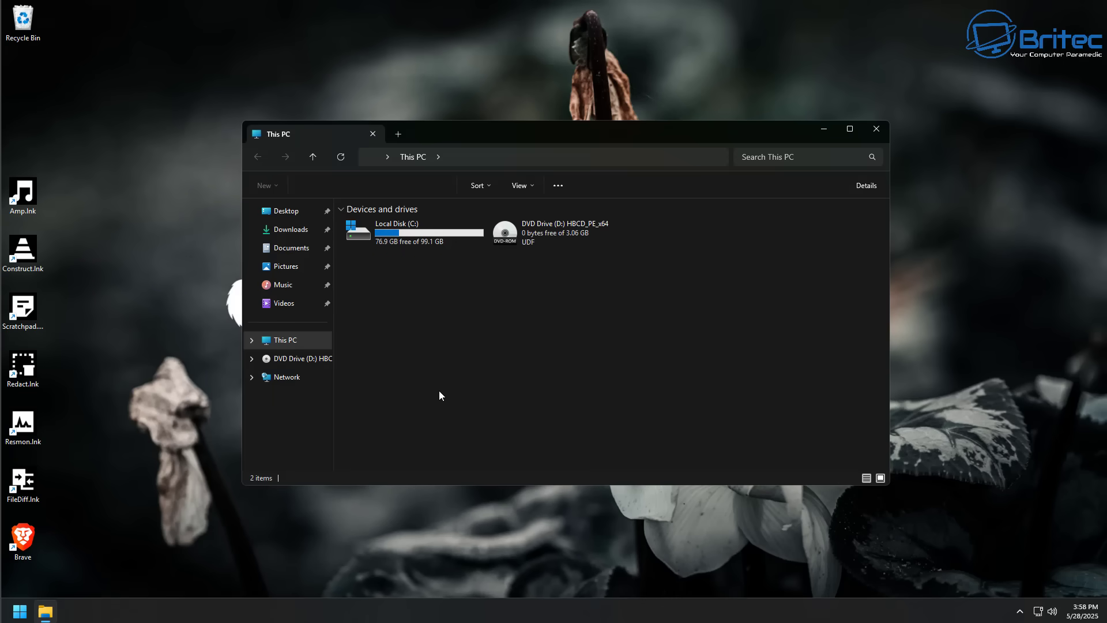
click(291, 229)
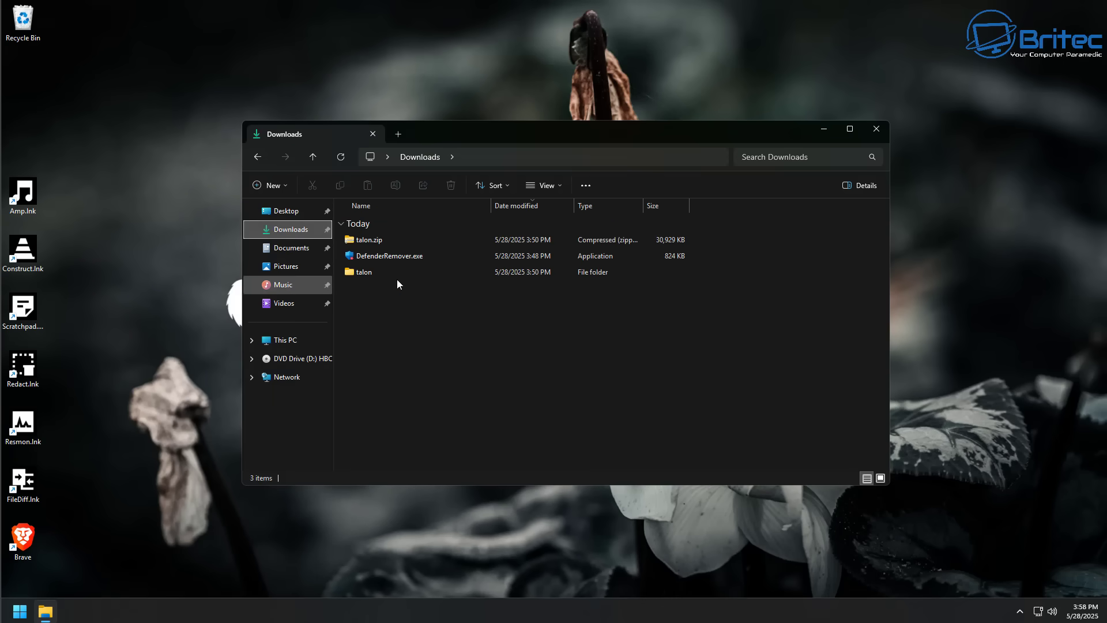
click(398, 257)
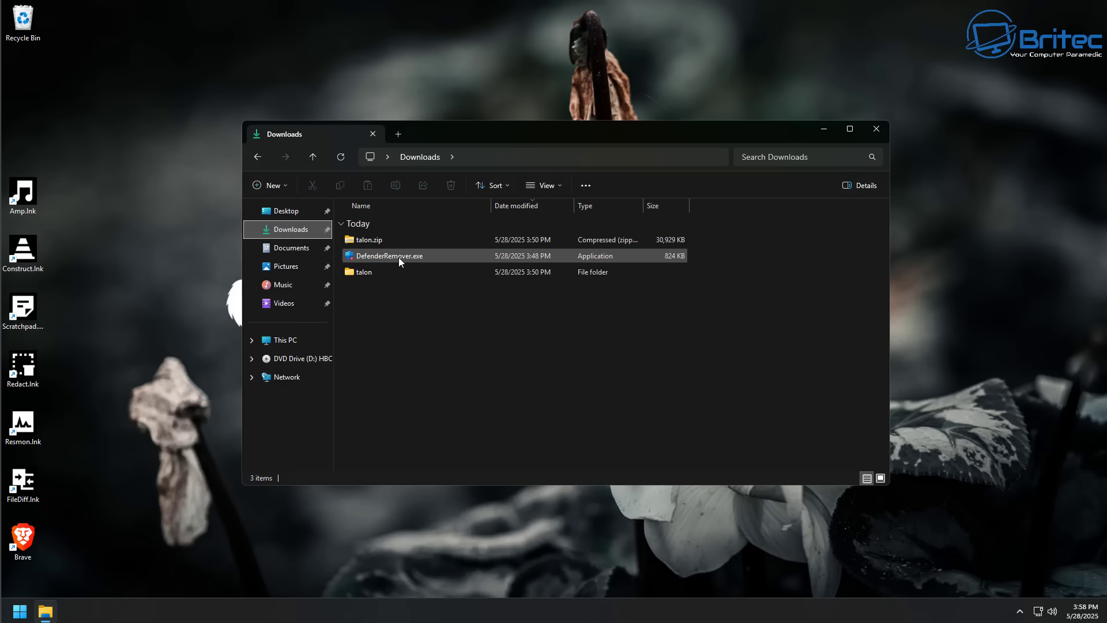
click(556, 190)
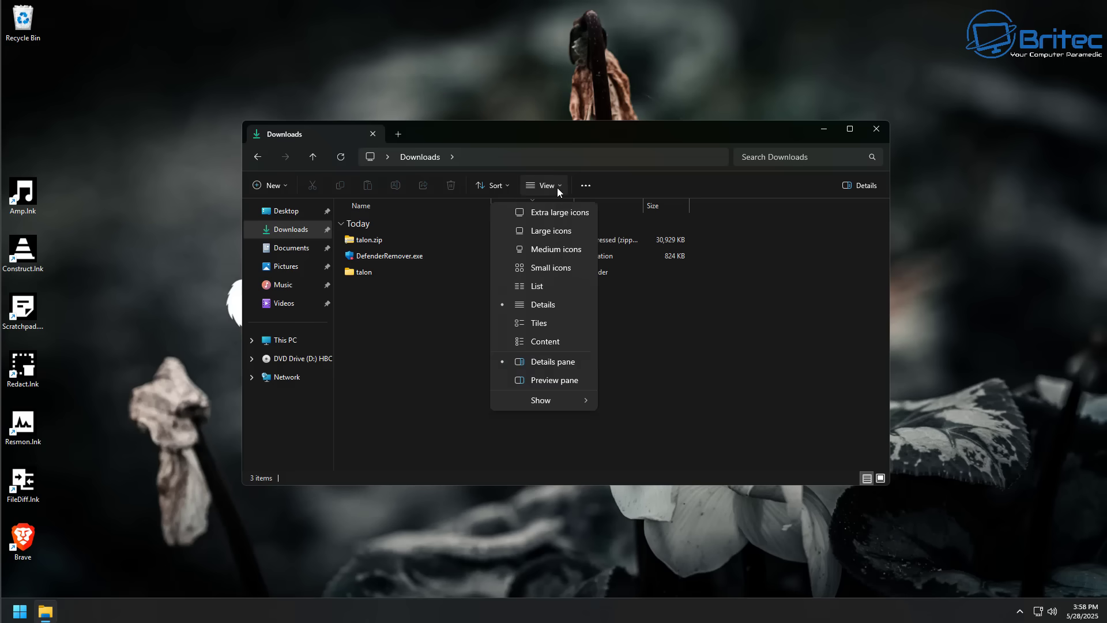
click(555, 215)
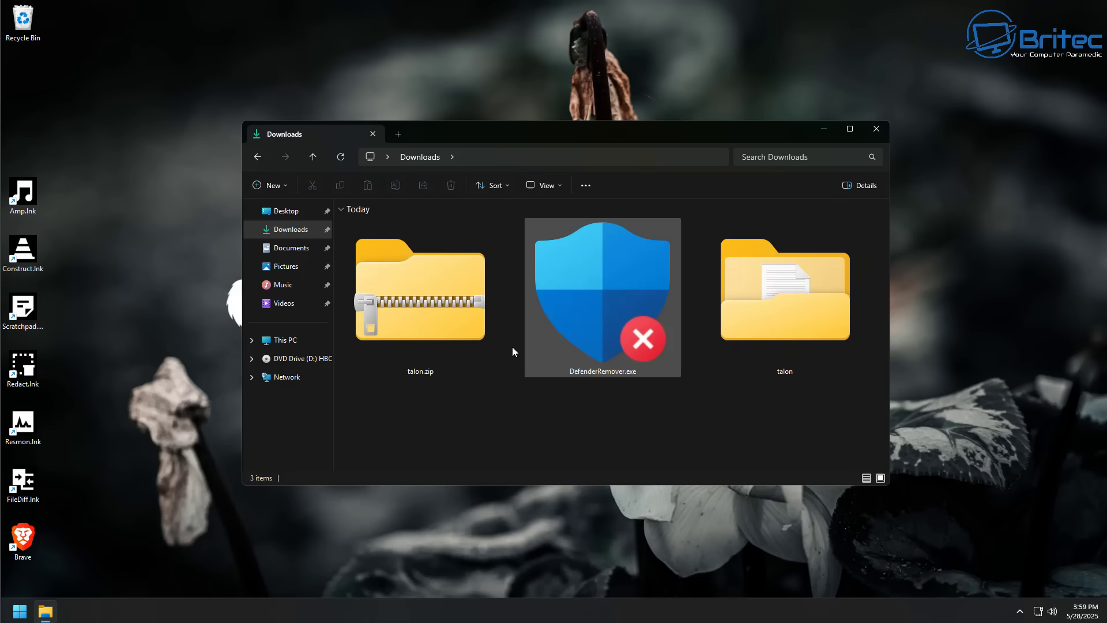
mouse_move(592, 375)
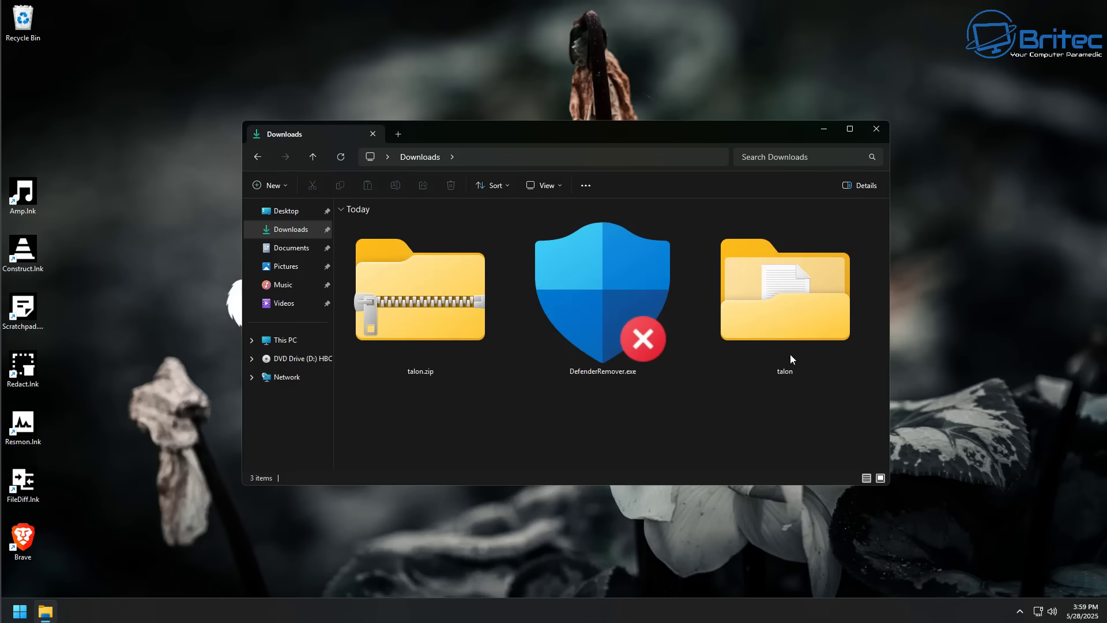
click(877, 129)
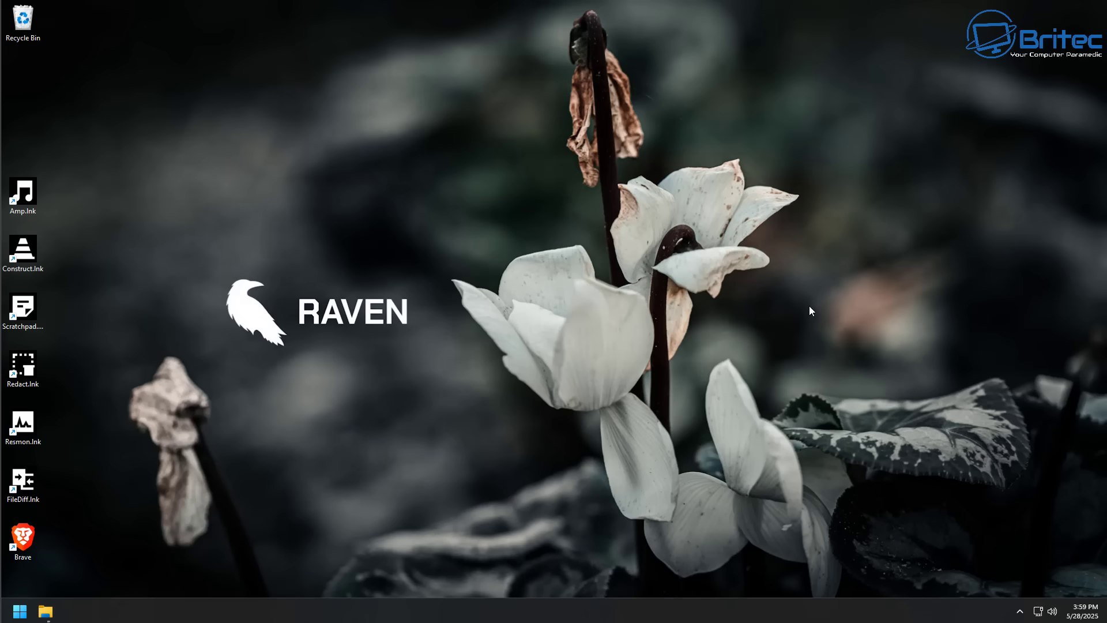
click(20, 610)
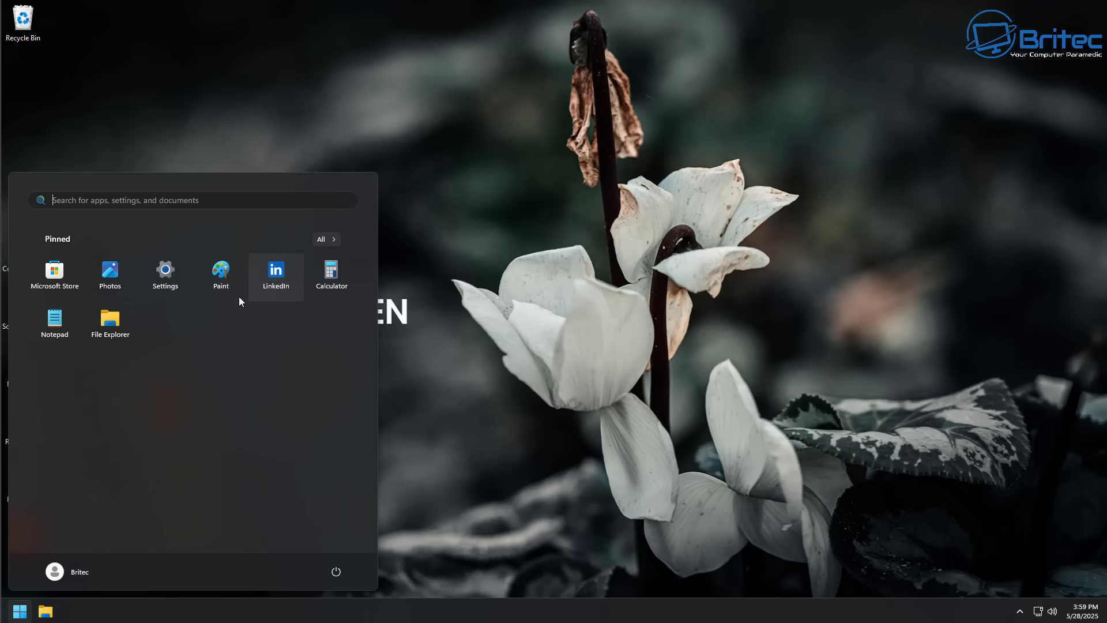
click(167, 277)
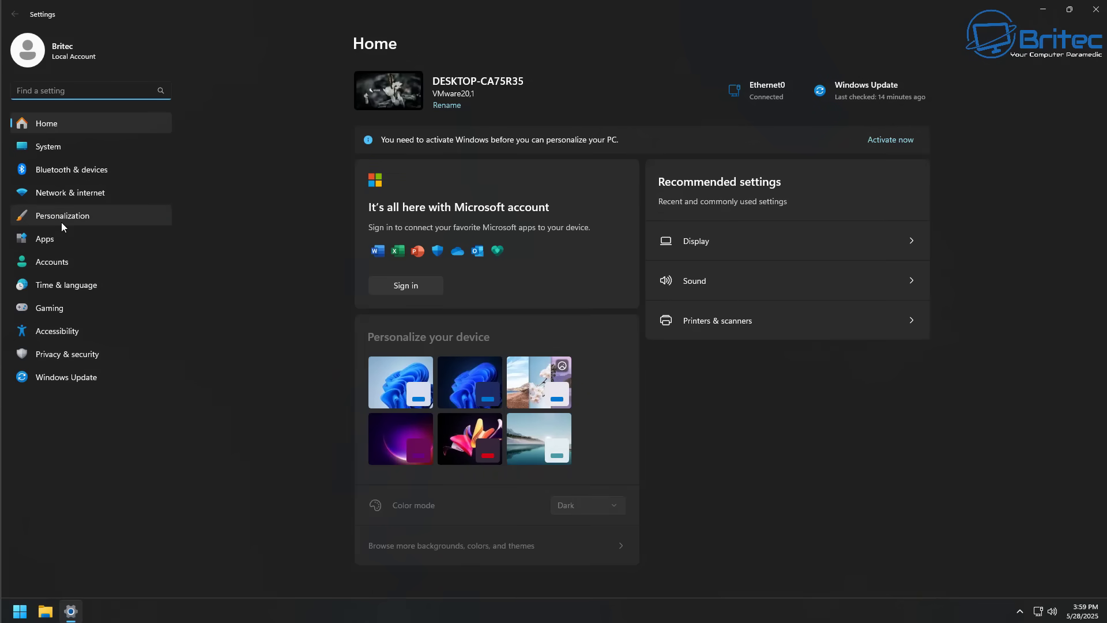
click(35, 142)
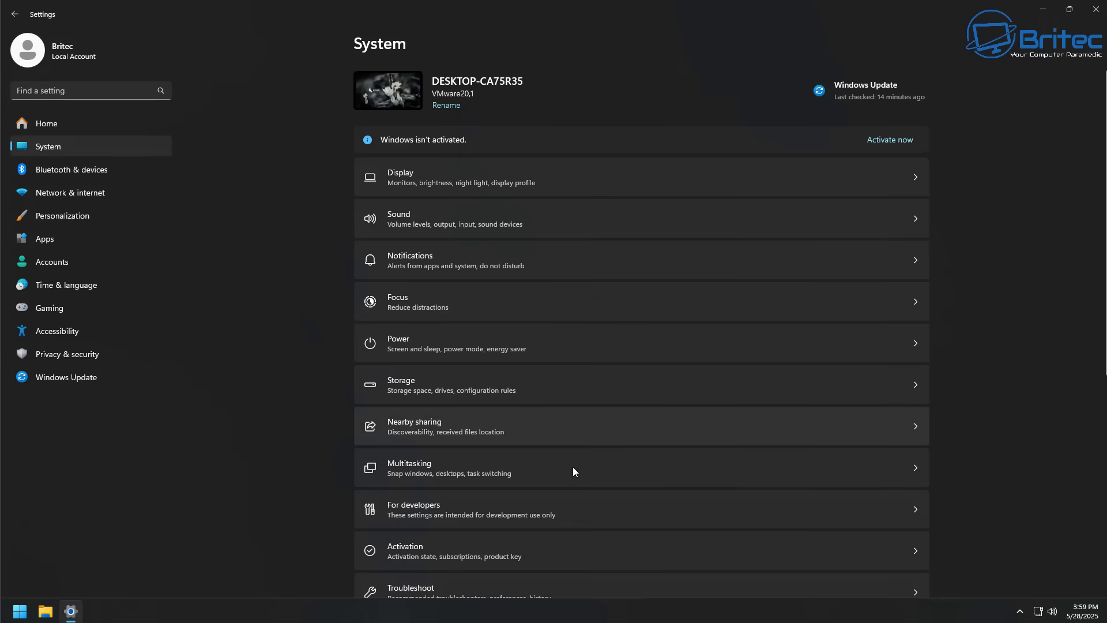
scroll(572, 465, down, 4)
scroll(561, 473, down, 3)
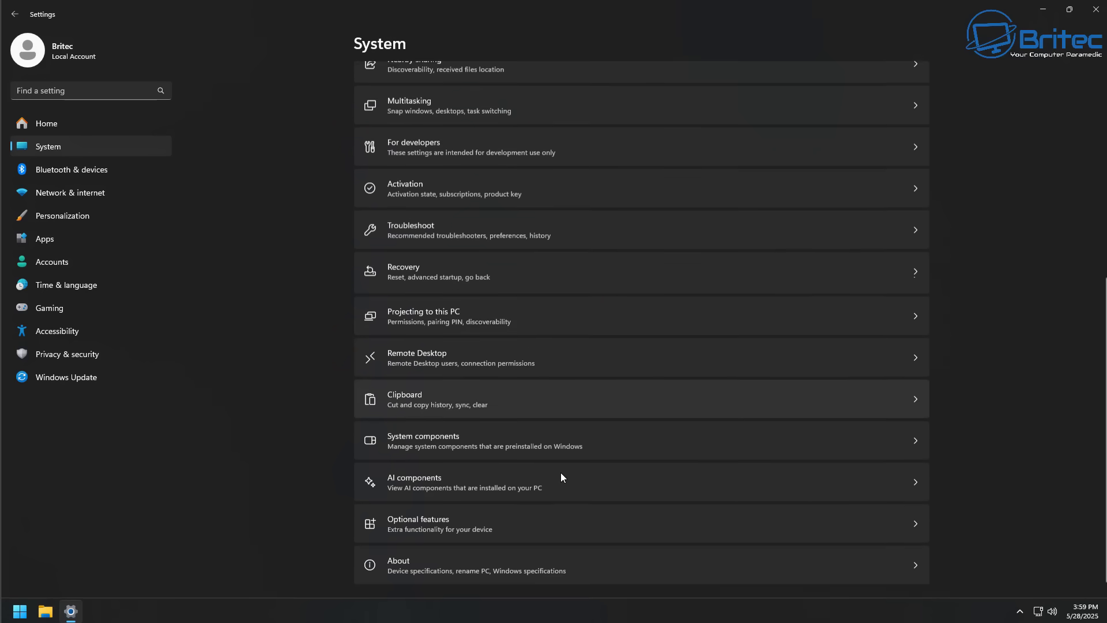
click(483, 554)
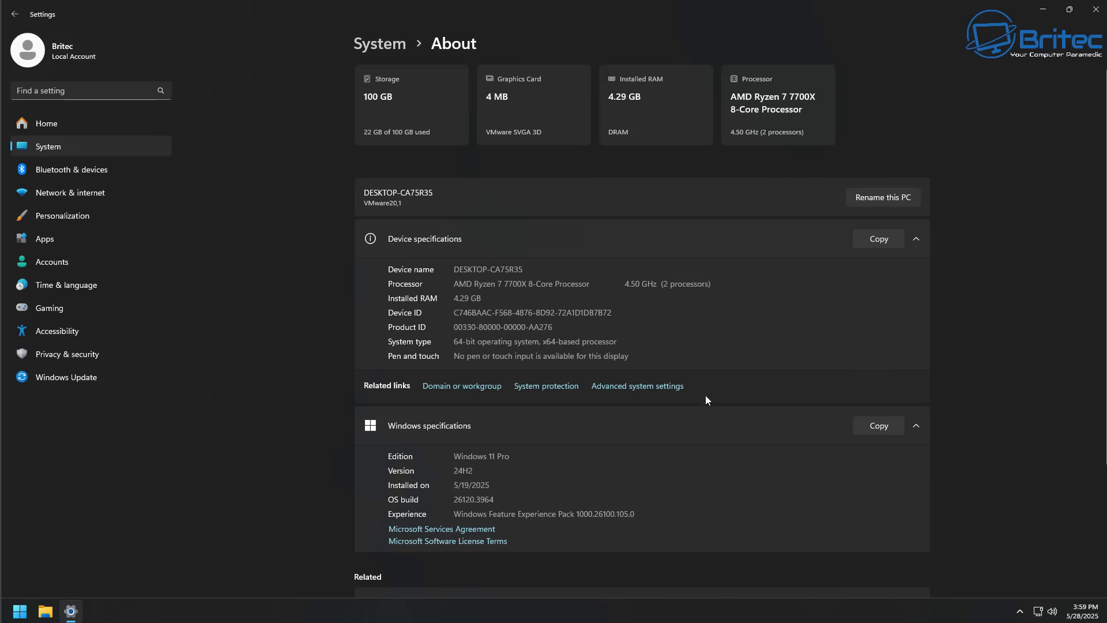
click(1095, 9)
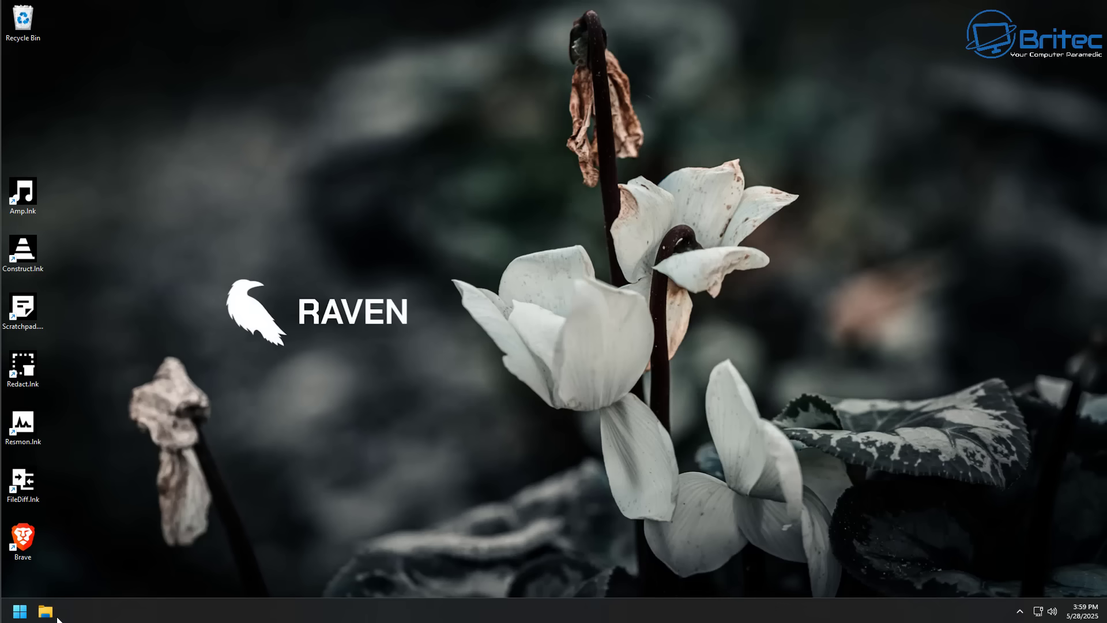